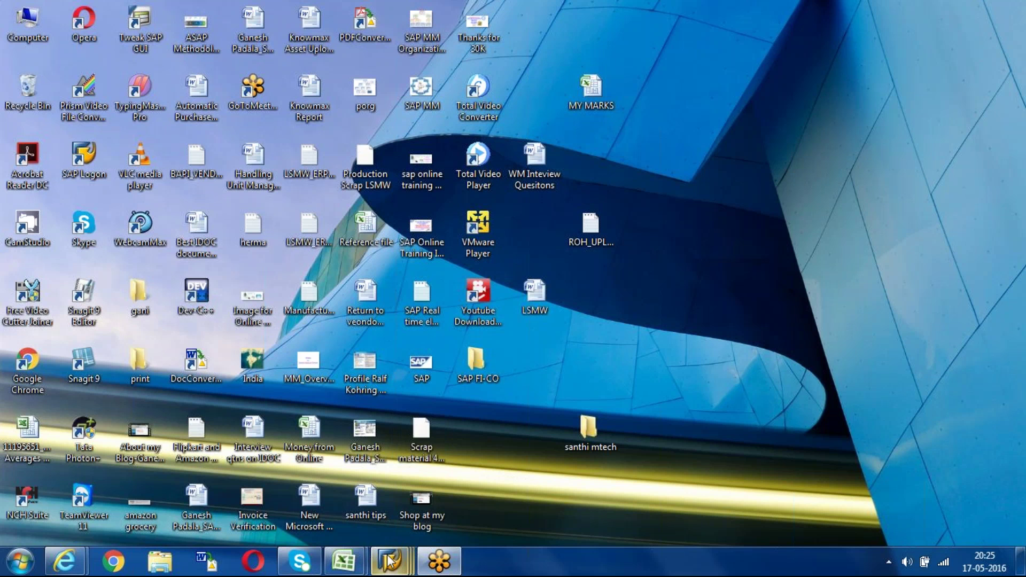
# - Bring the SAP window with the Purchasing Documents by Document Number list to the front
pyautogui.moveTo(390, 562)
pyautogui.click(302, 488)
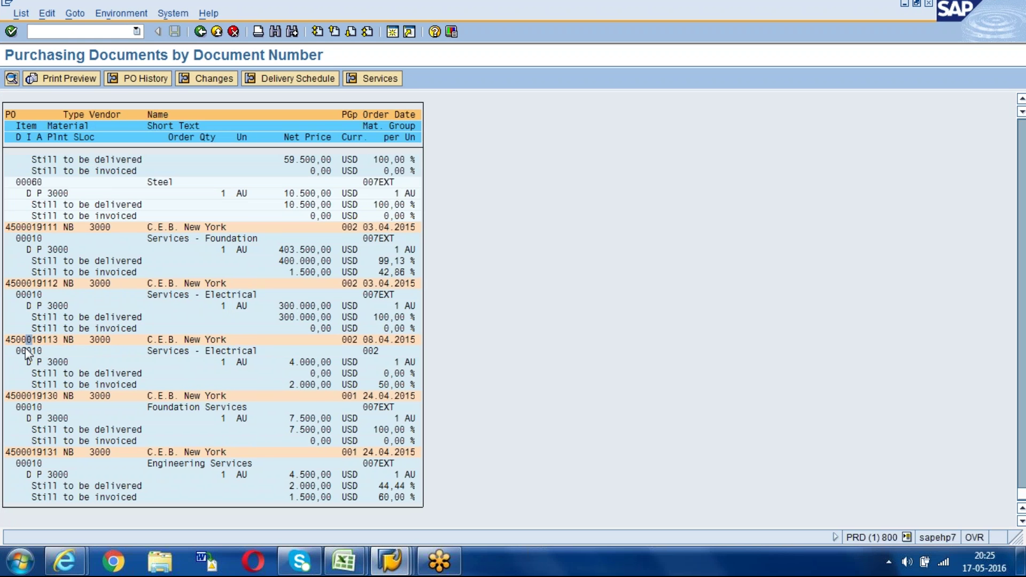
pyautogui.click(7, 284)
pyautogui.moveTo(8, 287); pyautogui.dragTo(60, 282)
pyautogui.hotkey('ctrl', 'c')
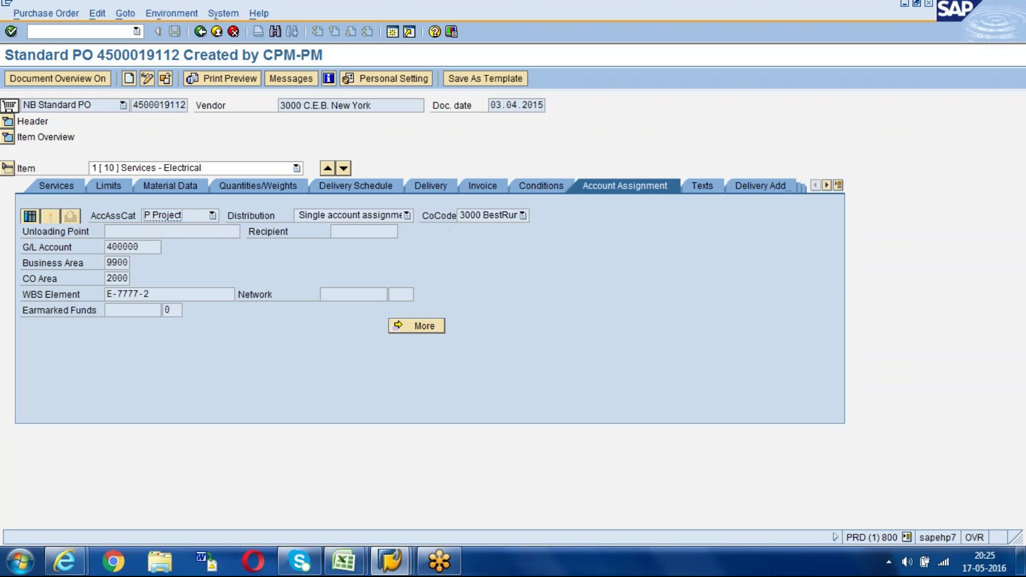
pyautogui.click(8, 137)
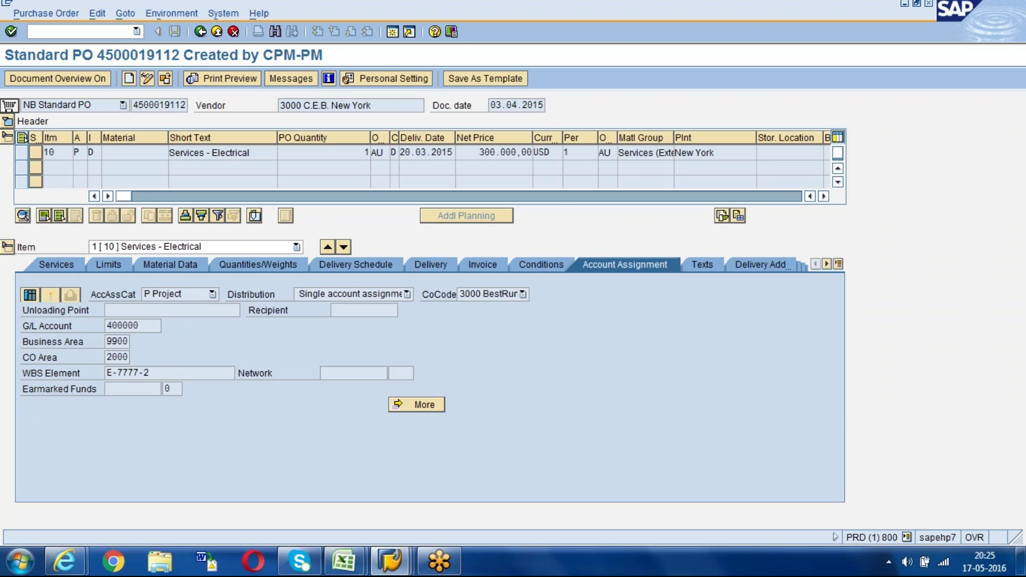
pyautogui.click(57, 264)
pyautogui.click(295, 312)
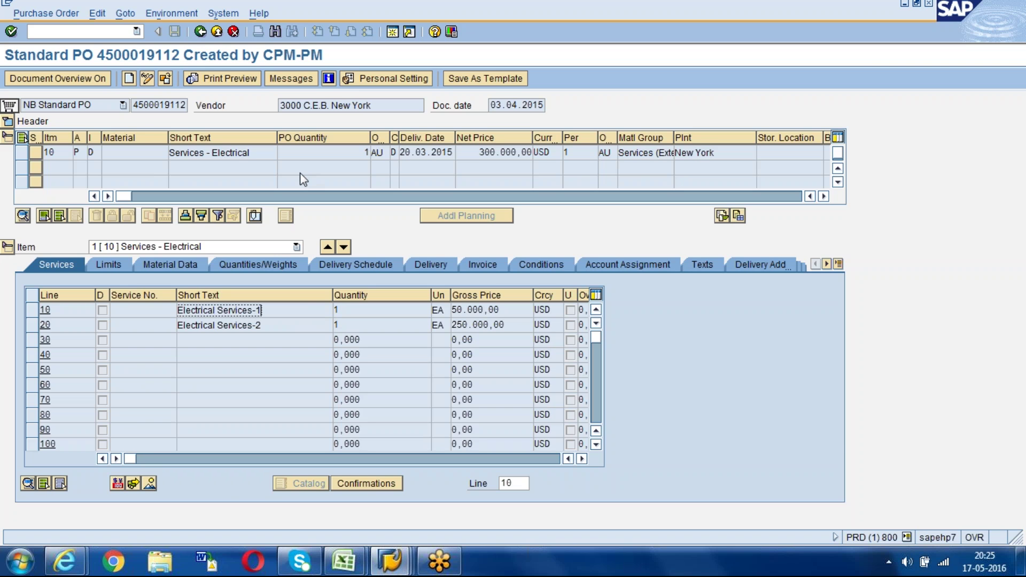
# - In the SAP Easy Access session, start transaction ML81N for service entry sheets
pyautogui.moveTo(394, 568)
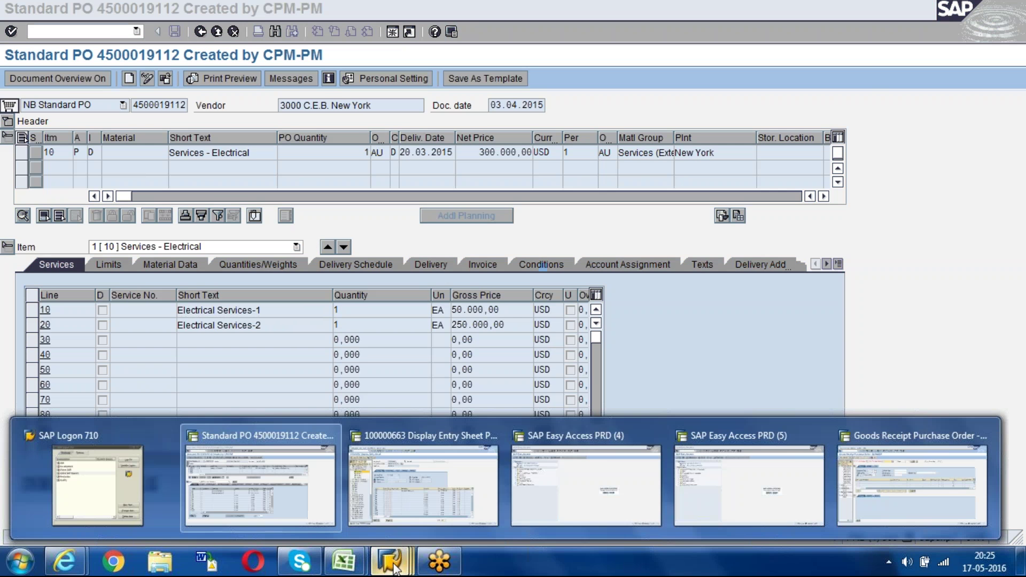
pyautogui.click(587, 470)
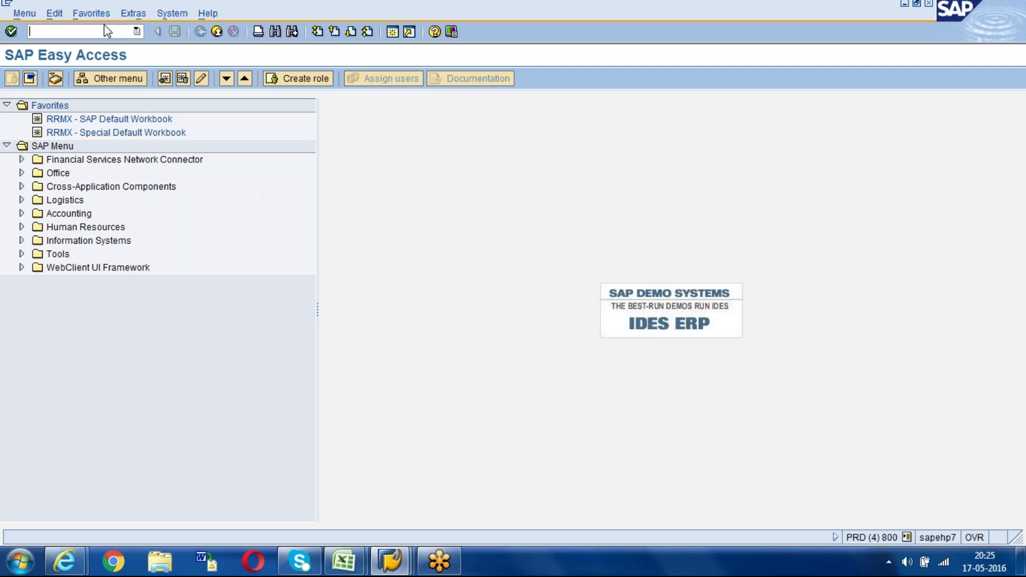
pyautogui.write('ML81N')
pyautogui.press('Return')
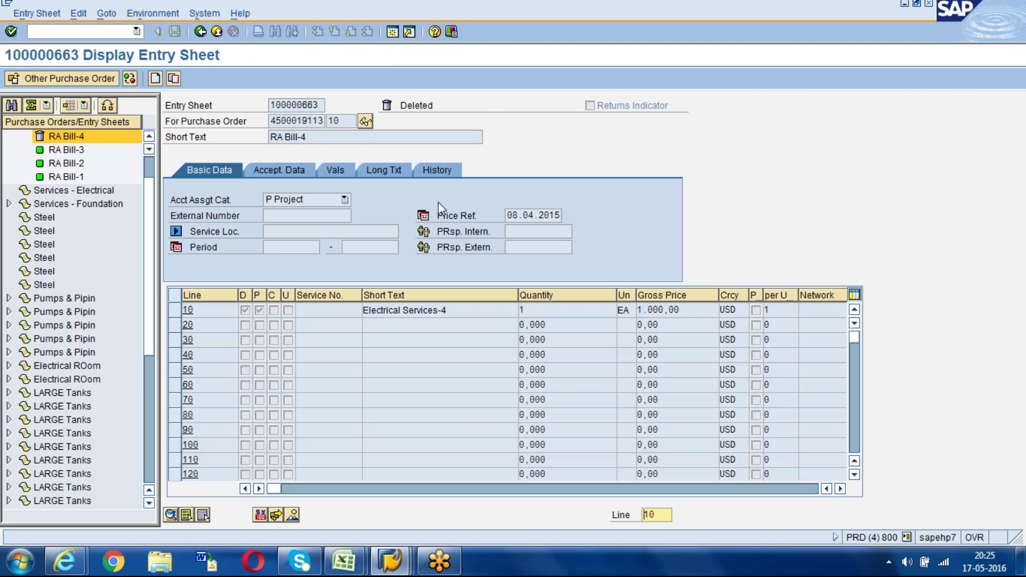
pyautogui.click(68, 79)
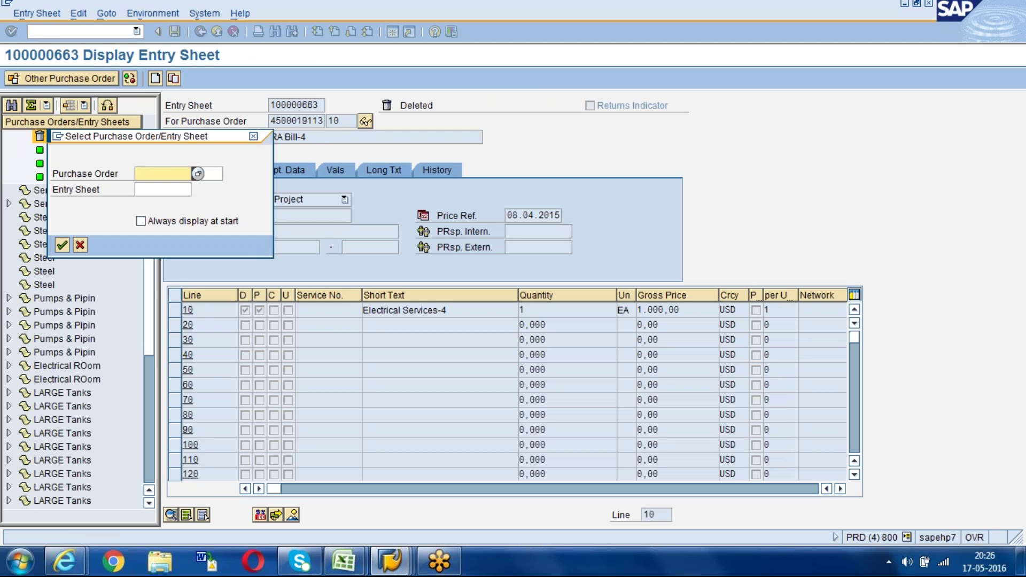
pyautogui.hotkey('ctrl', 'v')
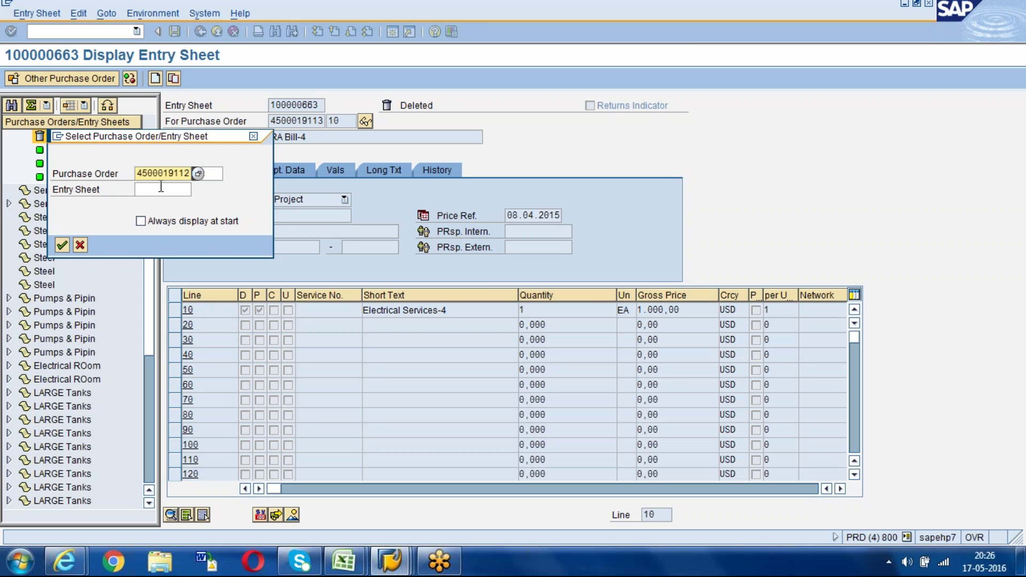
pyautogui.press('Tab')
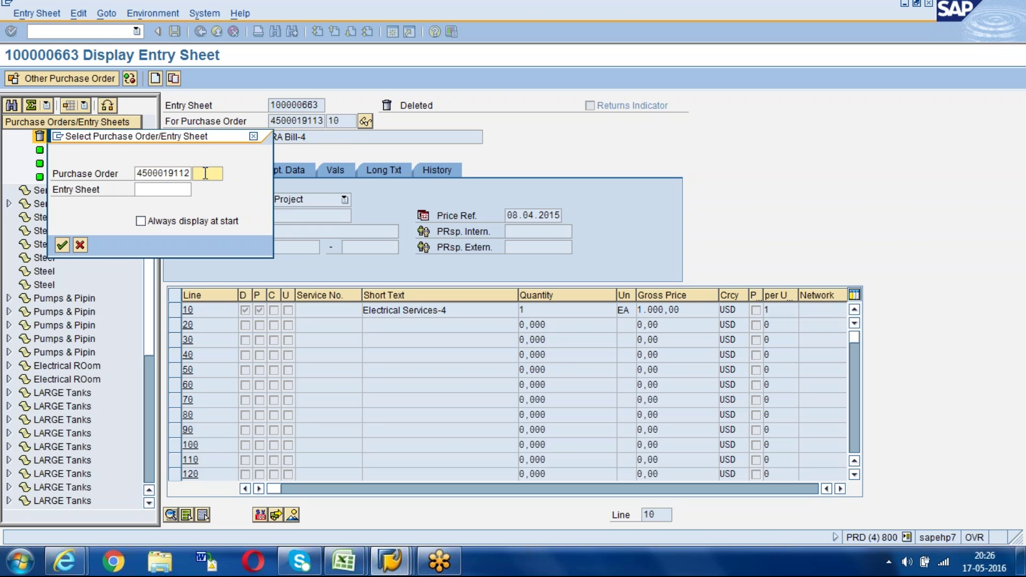
pyautogui.click(62, 245)
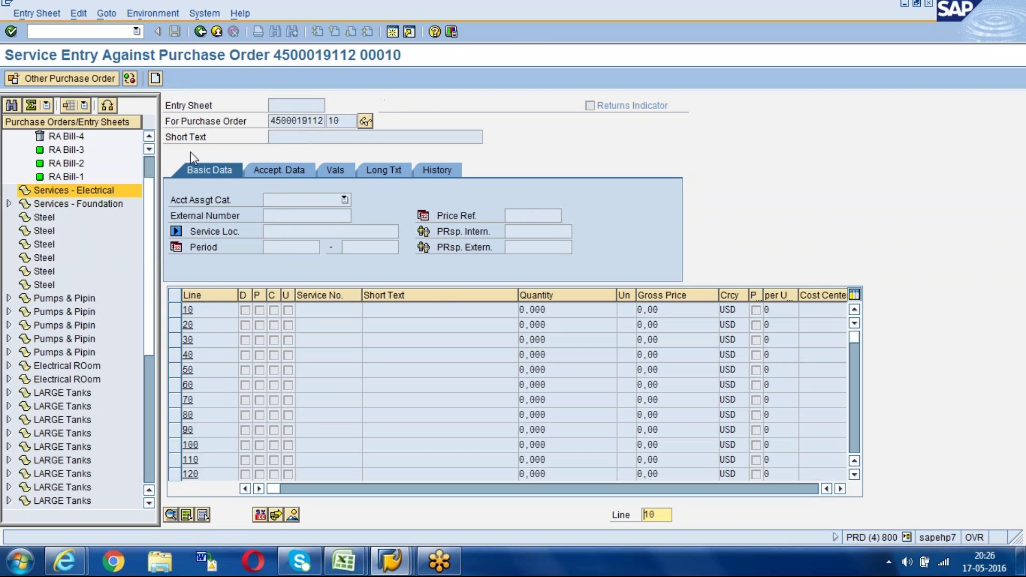
pyautogui.moveTo(271, 122); pyautogui.dragTo(322, 126)
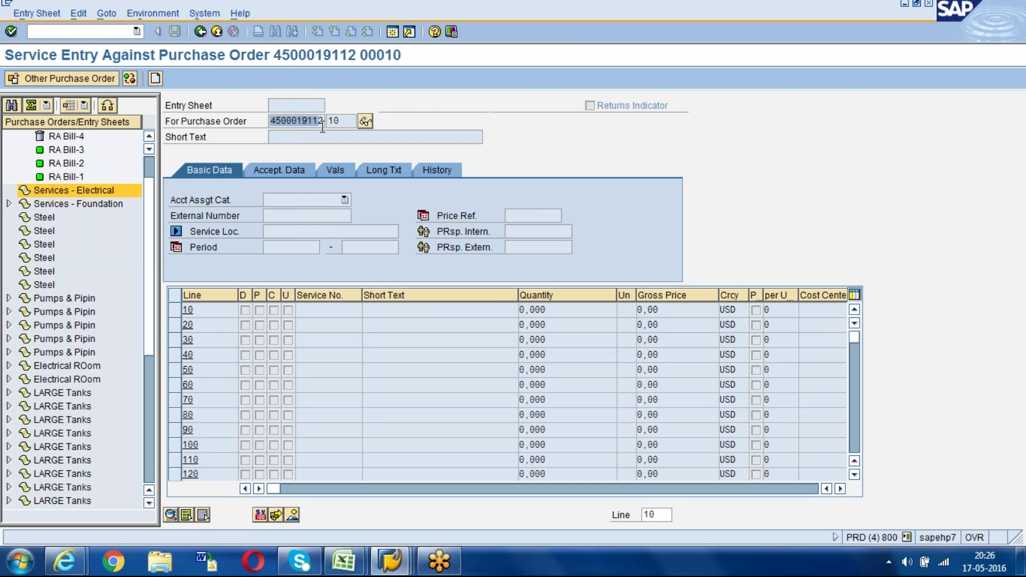
pyautogui.click(329, 120)
pyautogui.click(155, 78)
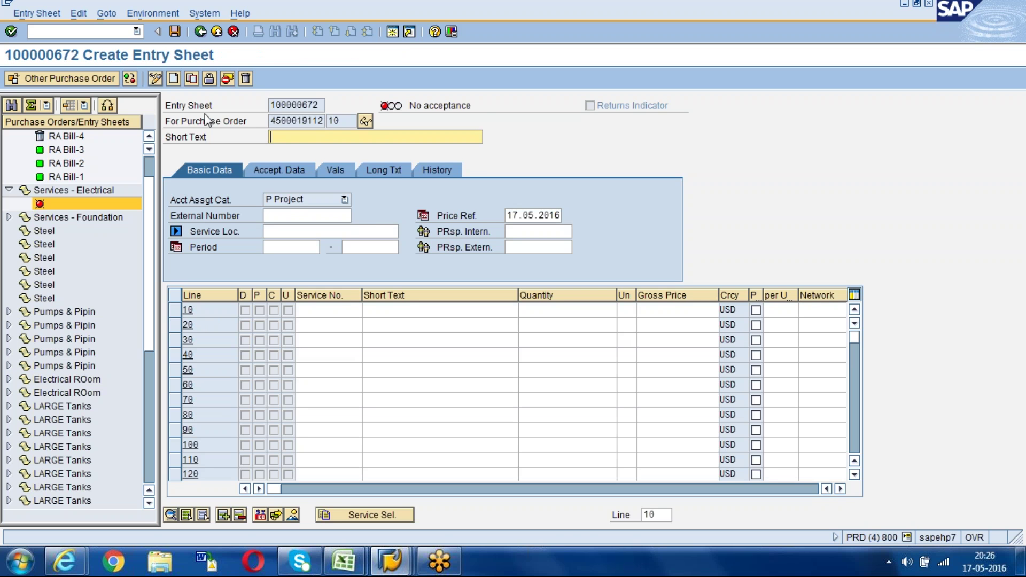
# - Enter 'Test SES' as the entry sheet short text and call up Service Selection
pyautogui.write('tES')
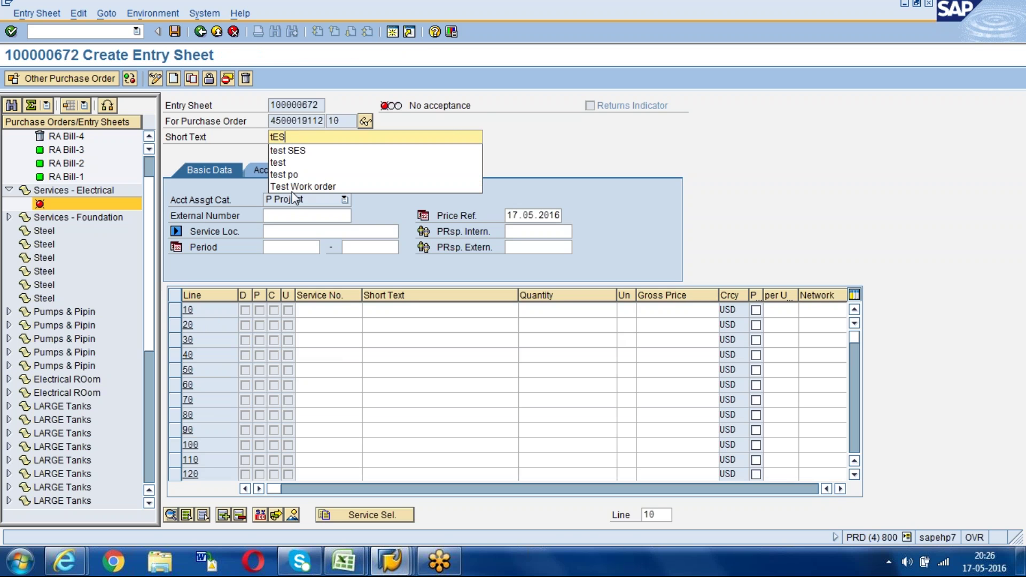
pyautogui.press('BackSpace')
pyautogui.press('BackSpace')
pyautogui.press('BackSpace')
pyautogui.write('Test SE')
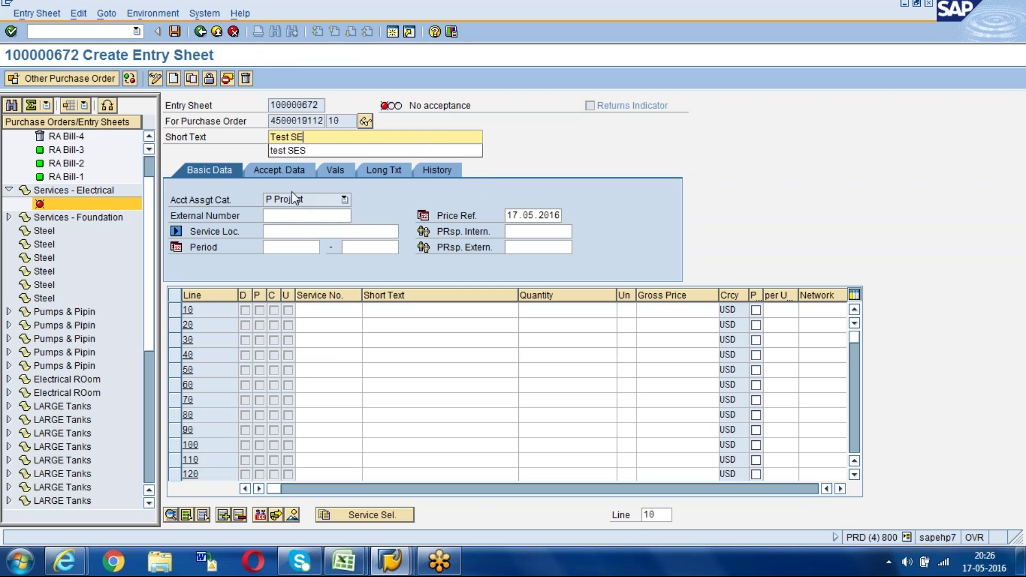
pyautogui.write('S')
pyautogui.press('Tab')
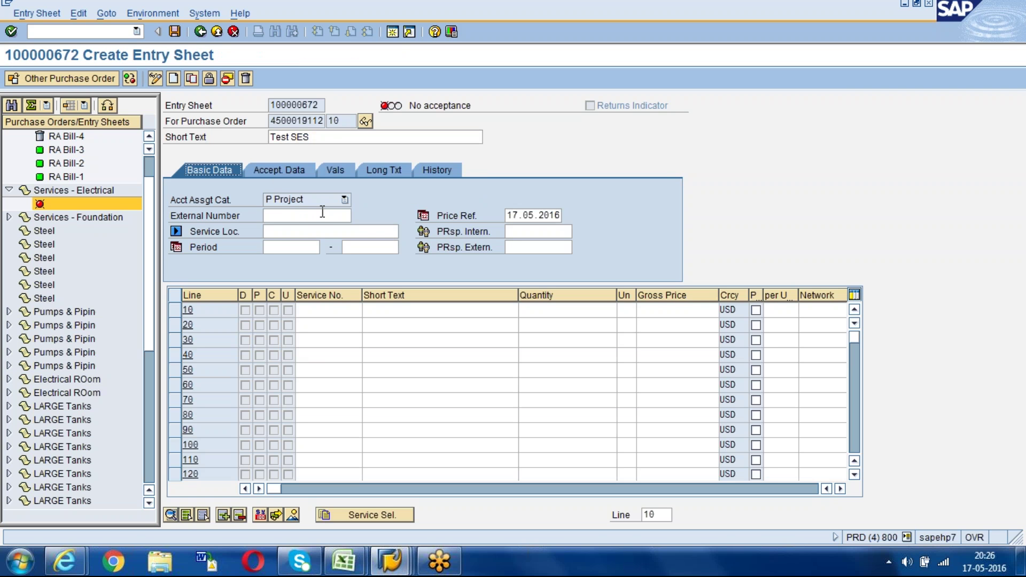
pyautogui.click(321, 137)
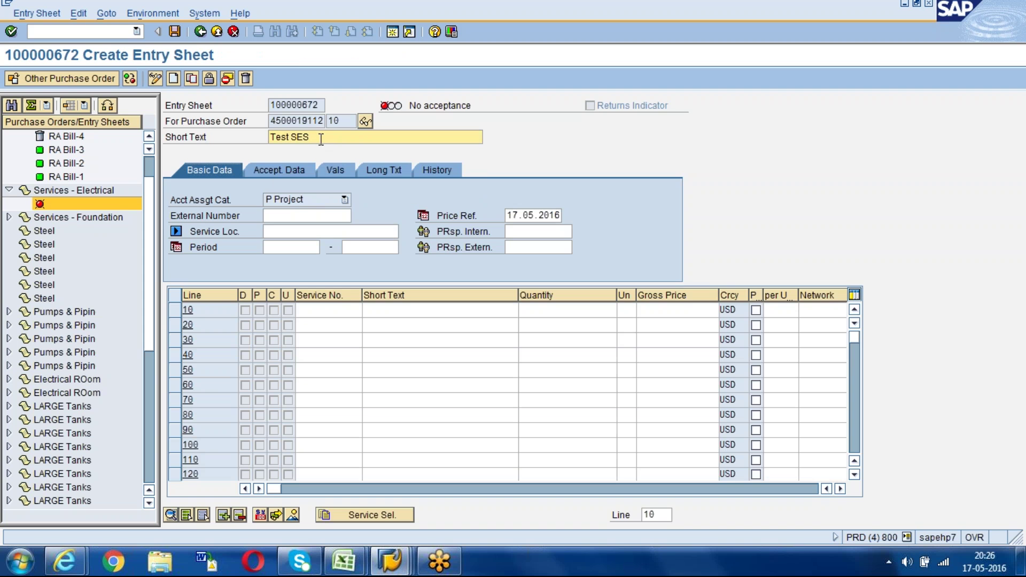
pyautogui.click(350, 515)
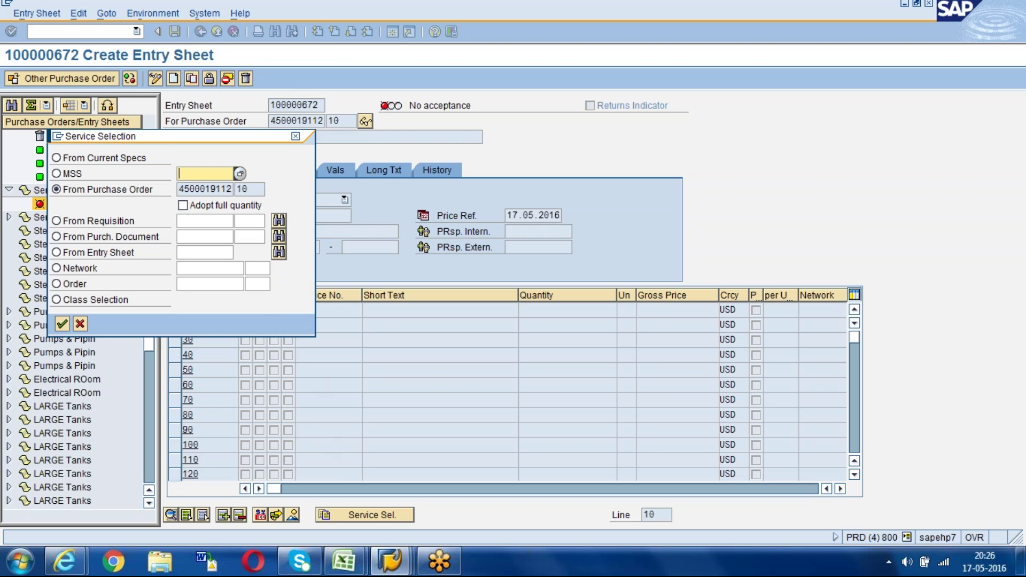
pyautogui.doubleClick(180, 189)
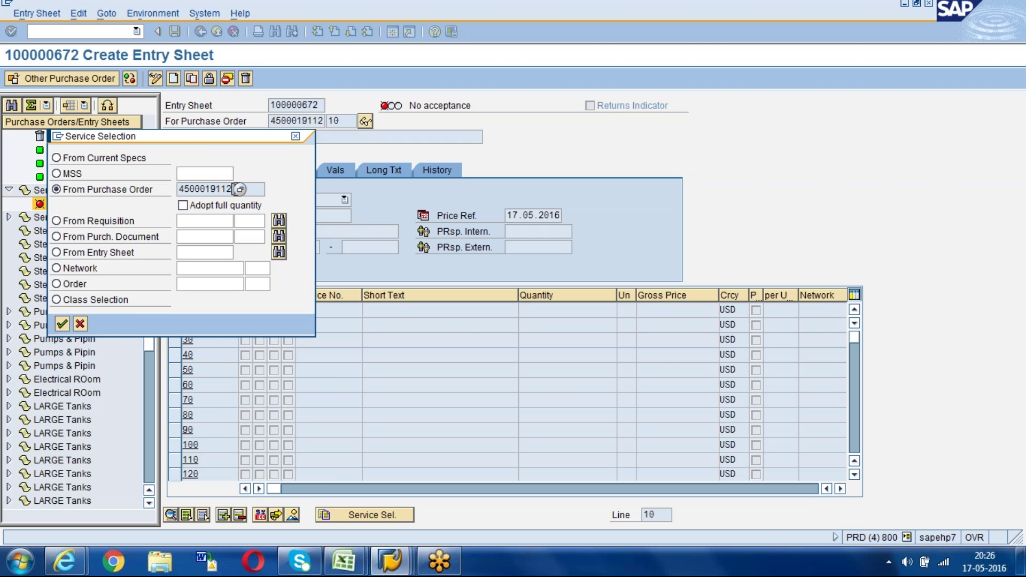
pyautogui.click(254, 191)
pyautogui.click(57, 190)
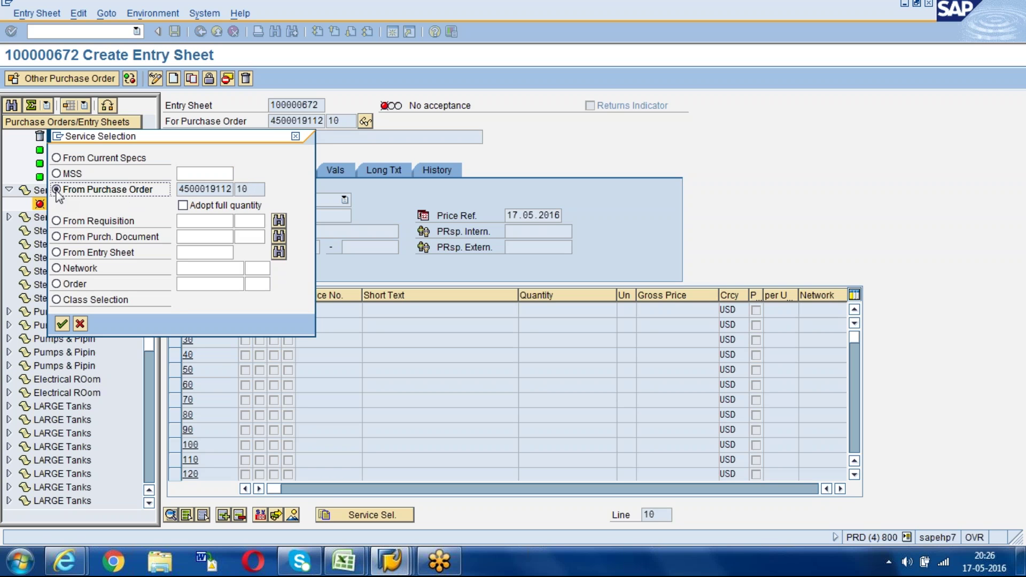
pyautogui.click(62, 324)
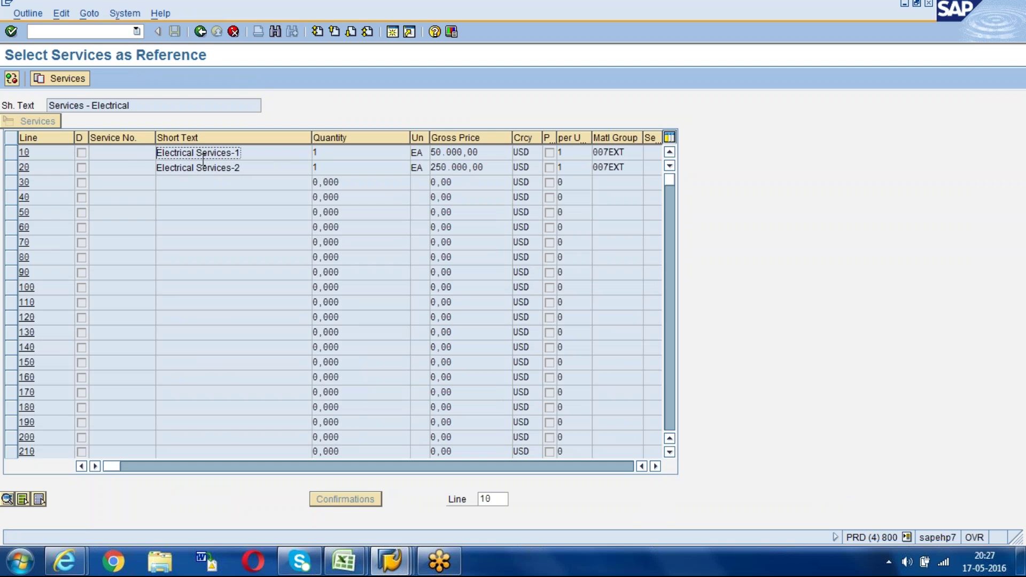
pyautogui.click(10, 152)
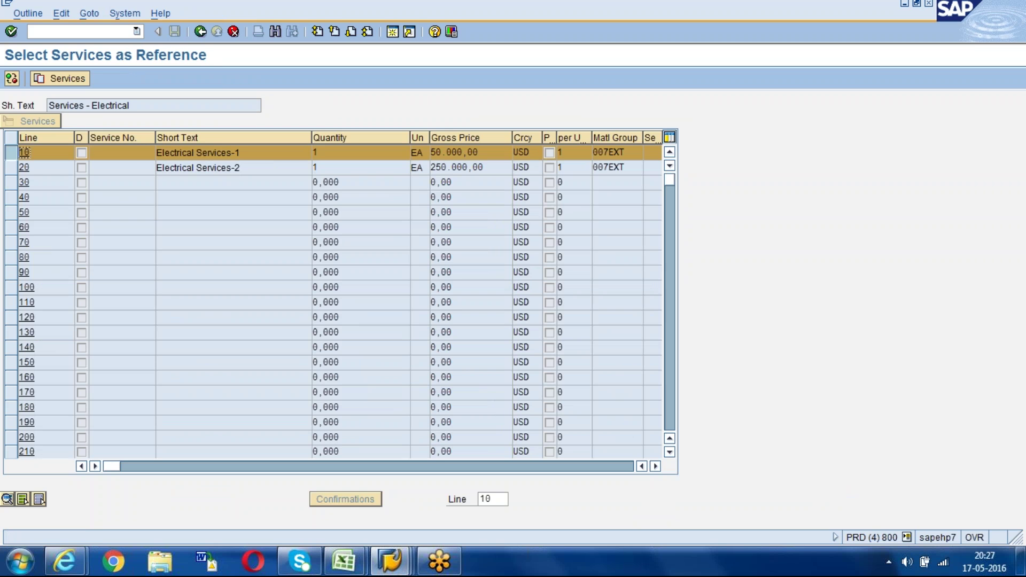
pyautogui.click(11, 167)
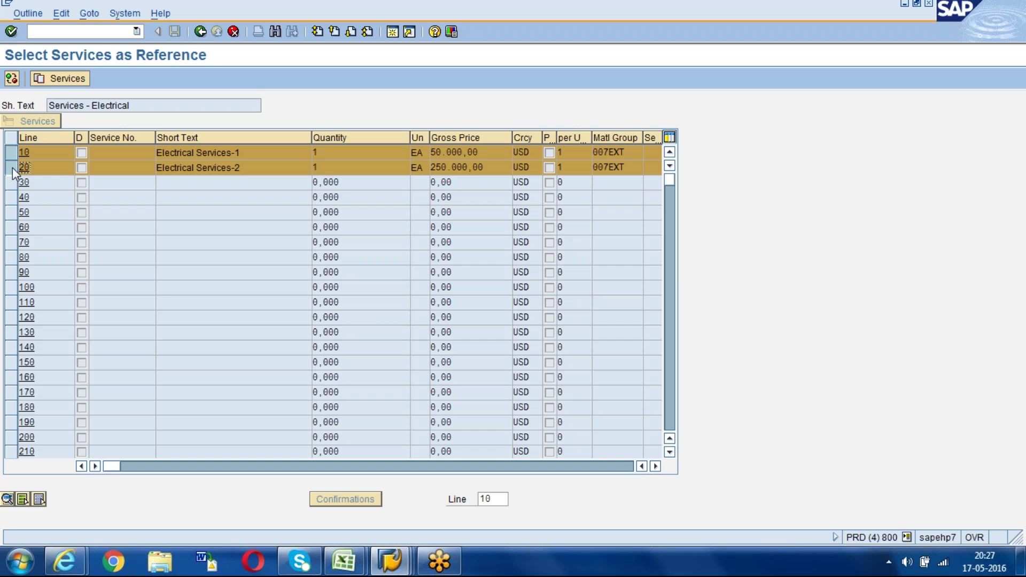
pyautogui.click(43, 80)
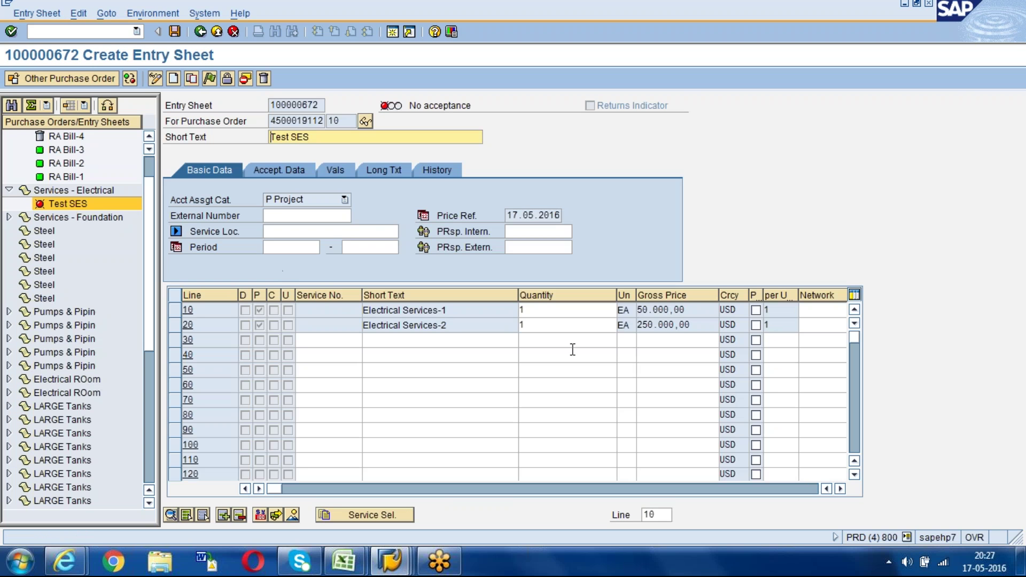
pyautogui.click(534, 313)
pyautogui.click(532, 322)
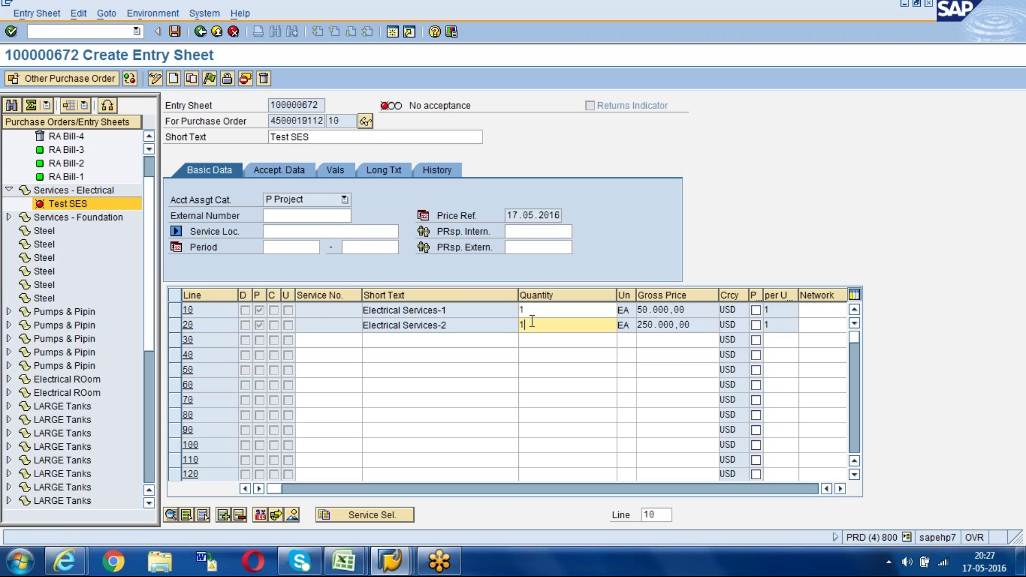
pyautogui.click(533, 310)
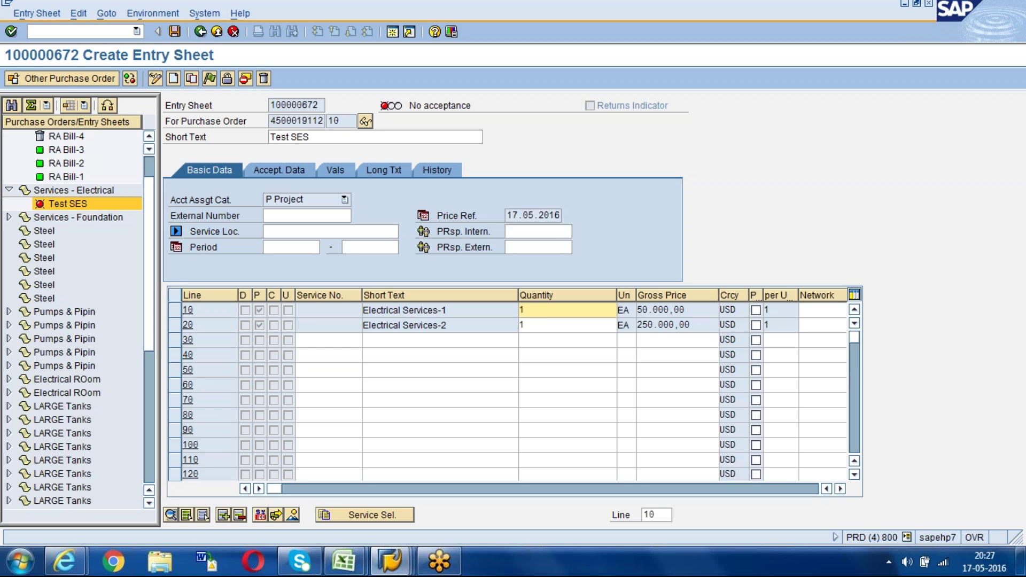
pyautogui.click(559, 309)
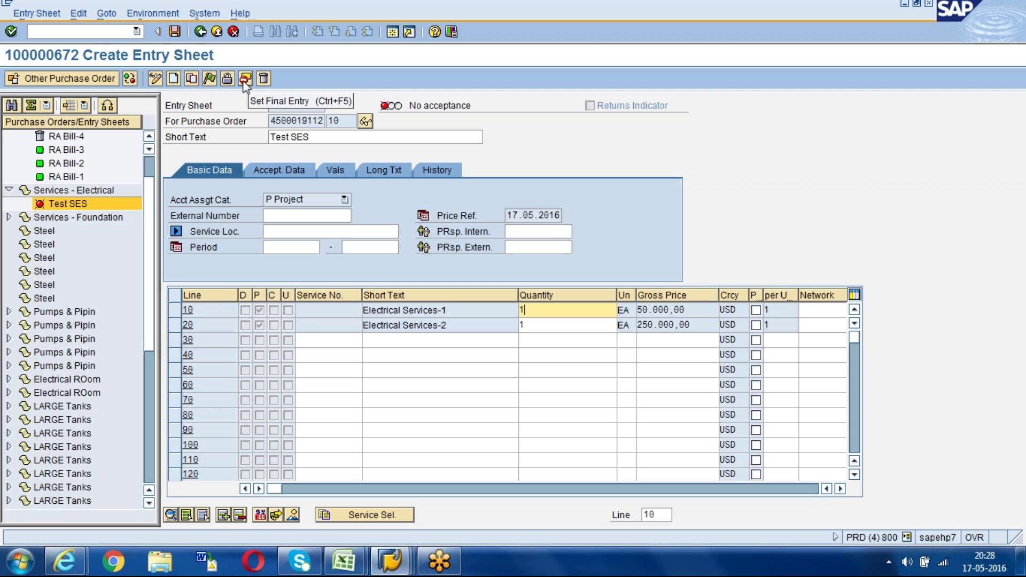
pyautogui.click(245, 80)
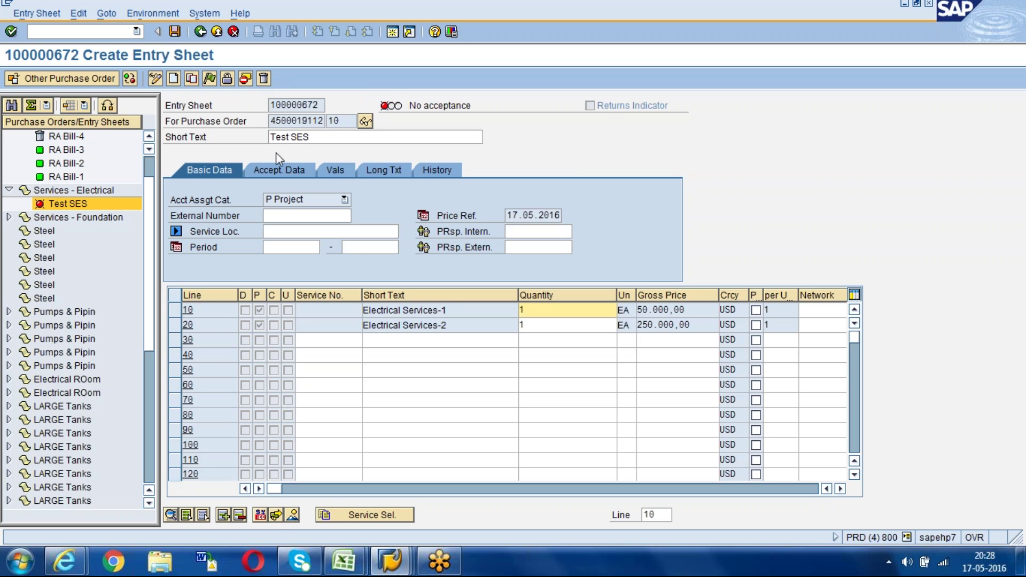
pyautogui.click(209, 78)
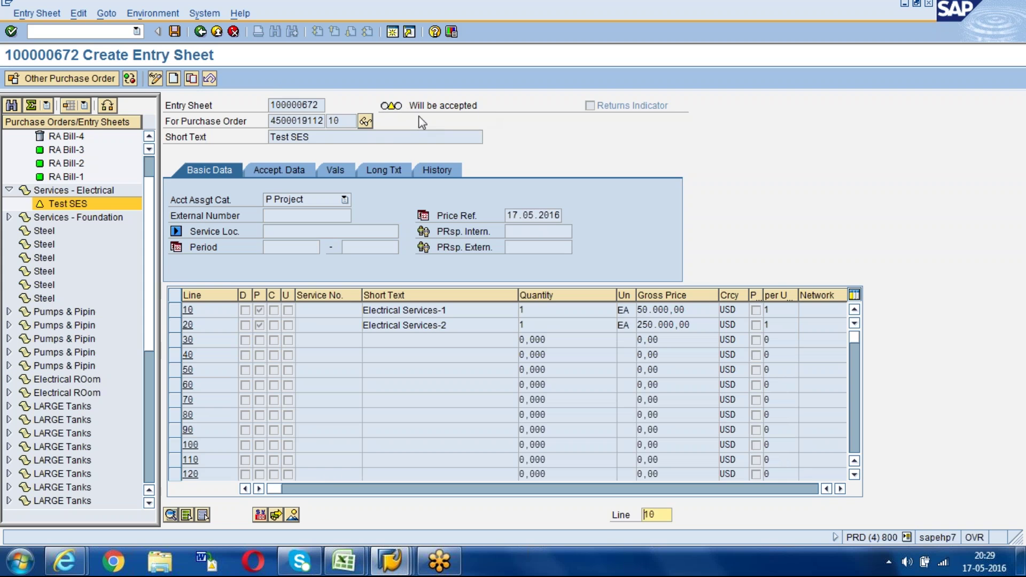
pyautogui.click(208, 78)
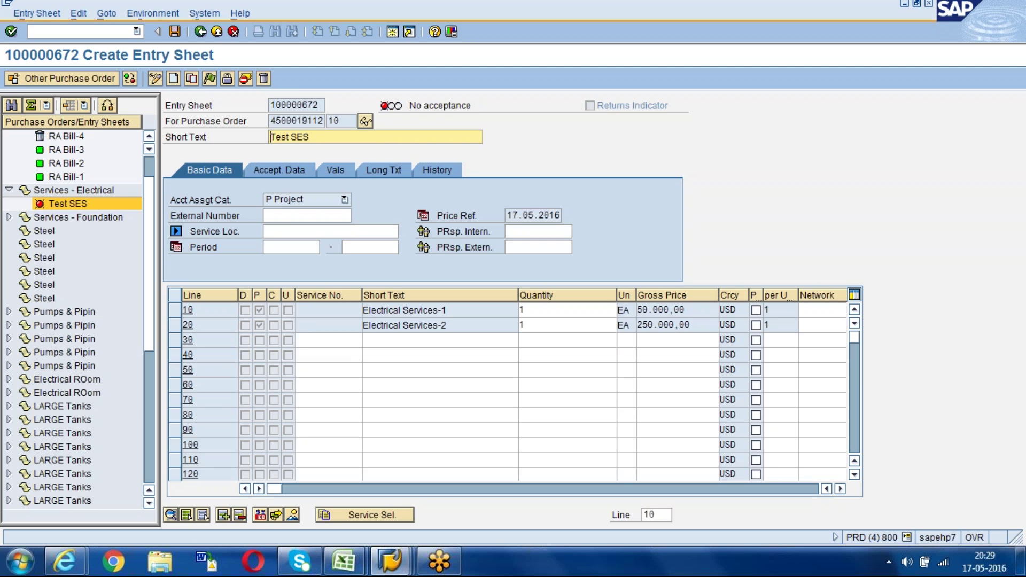
pyautogui.click(210, 79)
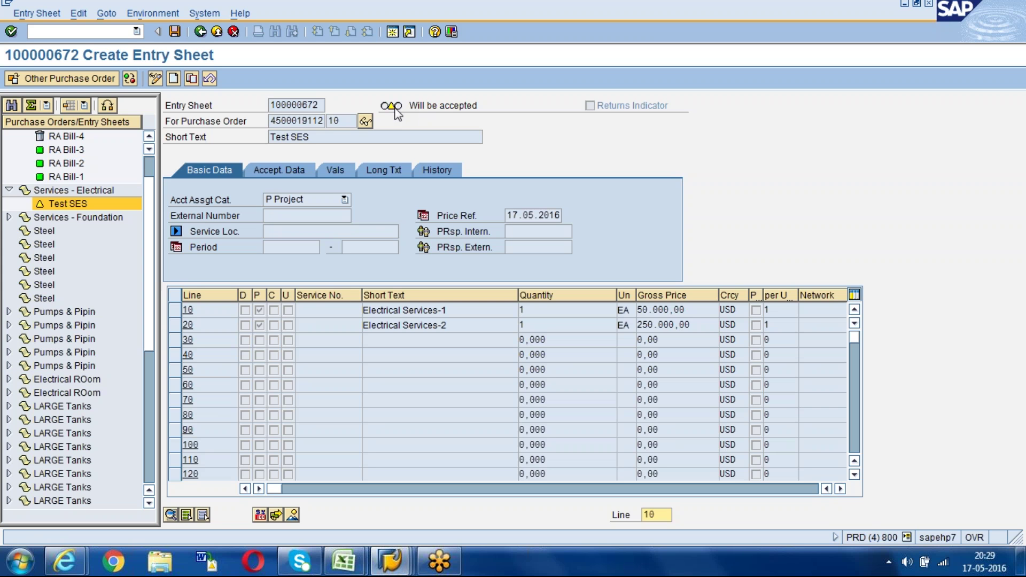
pyautogui.click(175, 32)
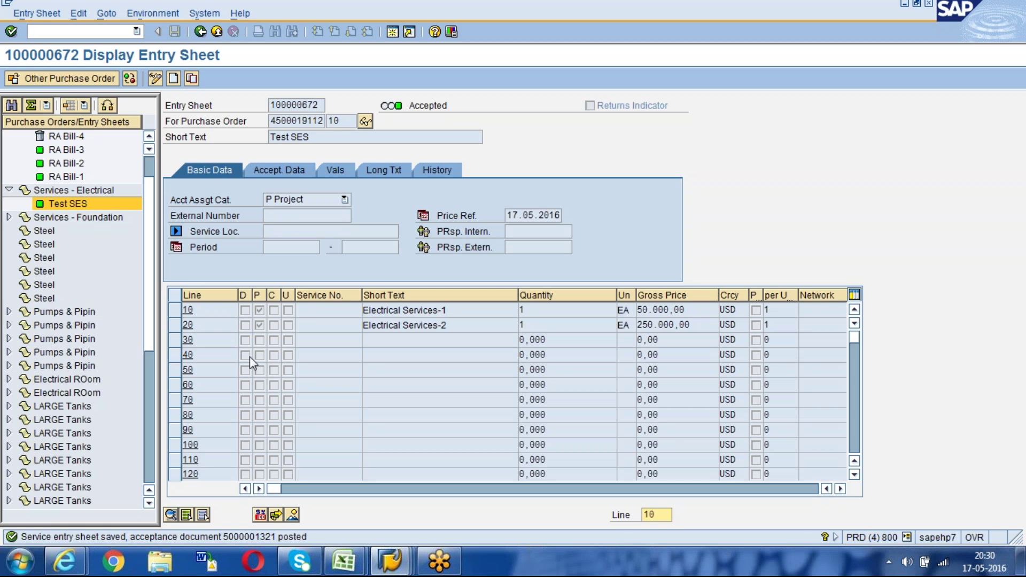
pyautogui.moveTo(269, 105); pyautogui.dragTo(322, 101)
pyautogui.click(323, 101)
pyautogui.doubleClick(319, 119)
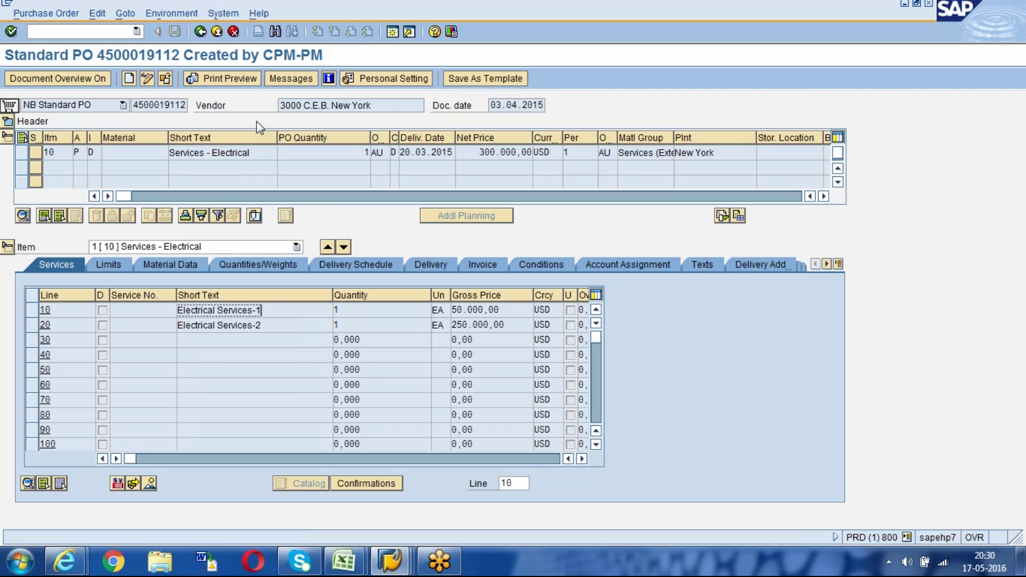
pyautogui.click(165, 78)
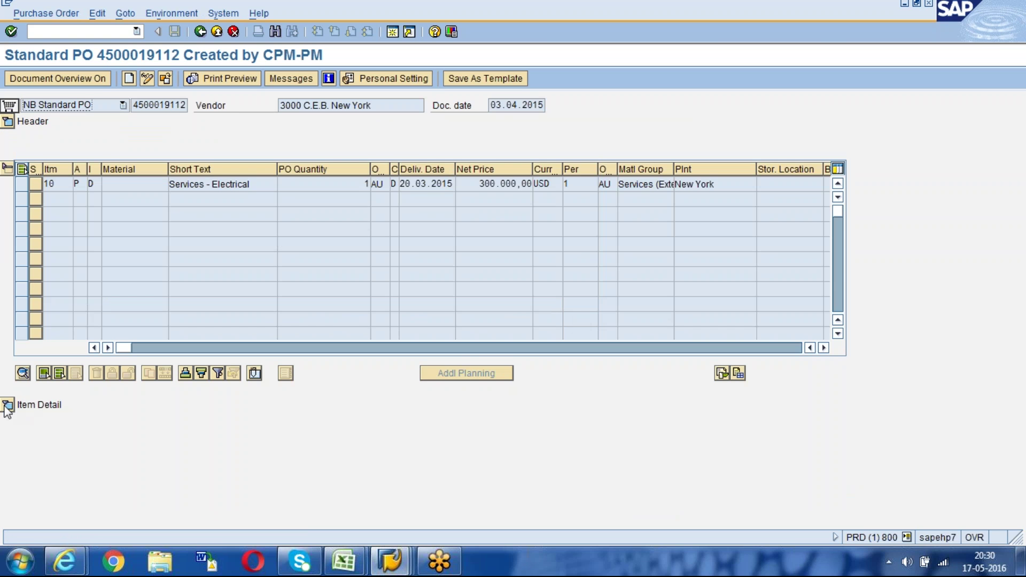
pyautogui.click(7, 406)
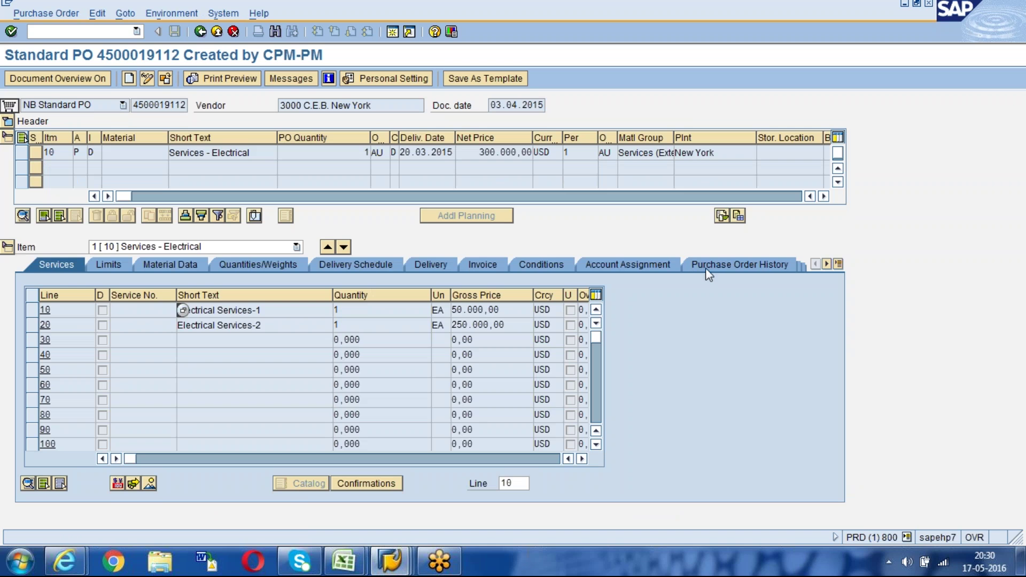
pyautogui.click(706, 269)
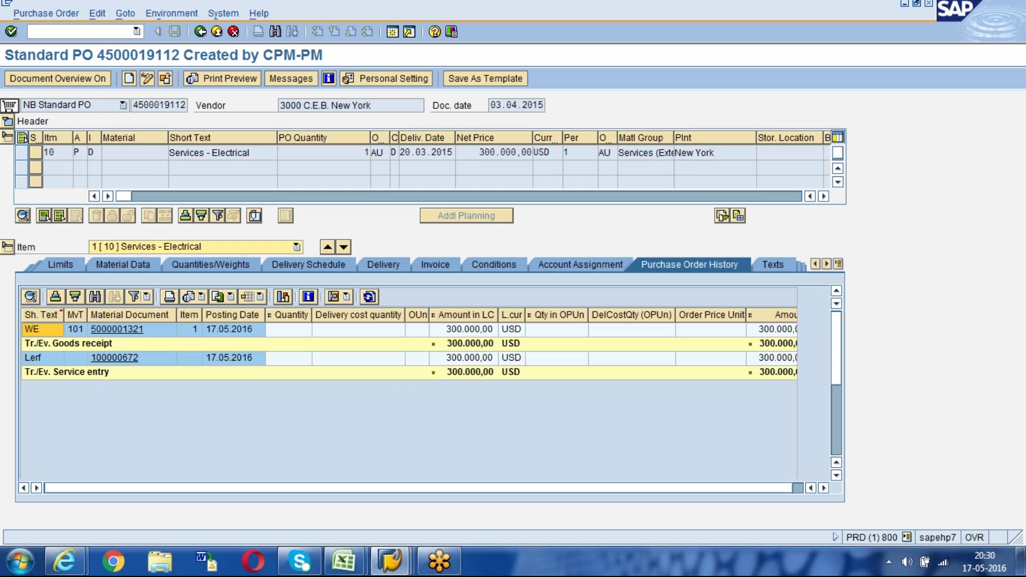
pyautogui.click(25, 361)
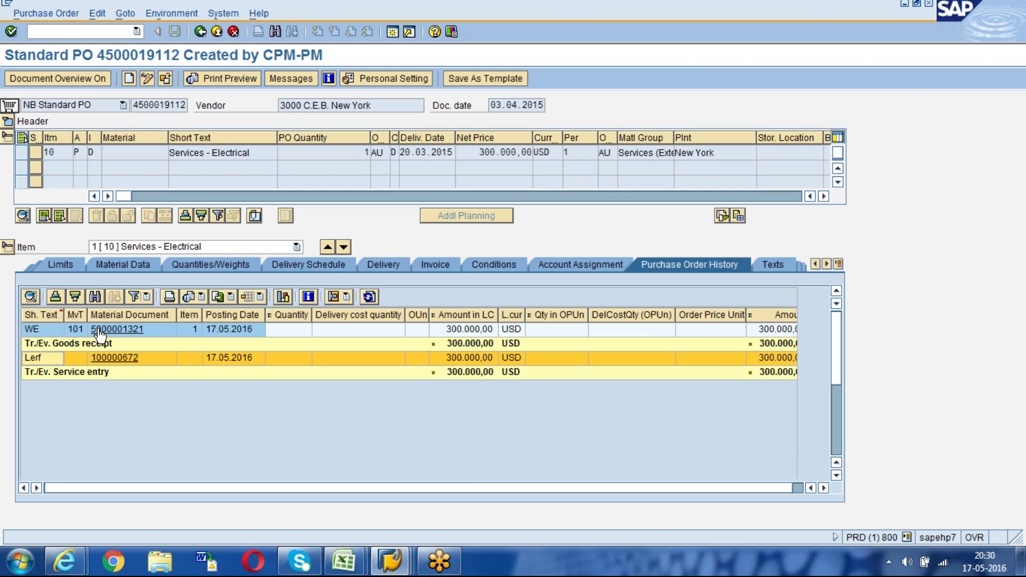
pyautogui.click(36, 333)
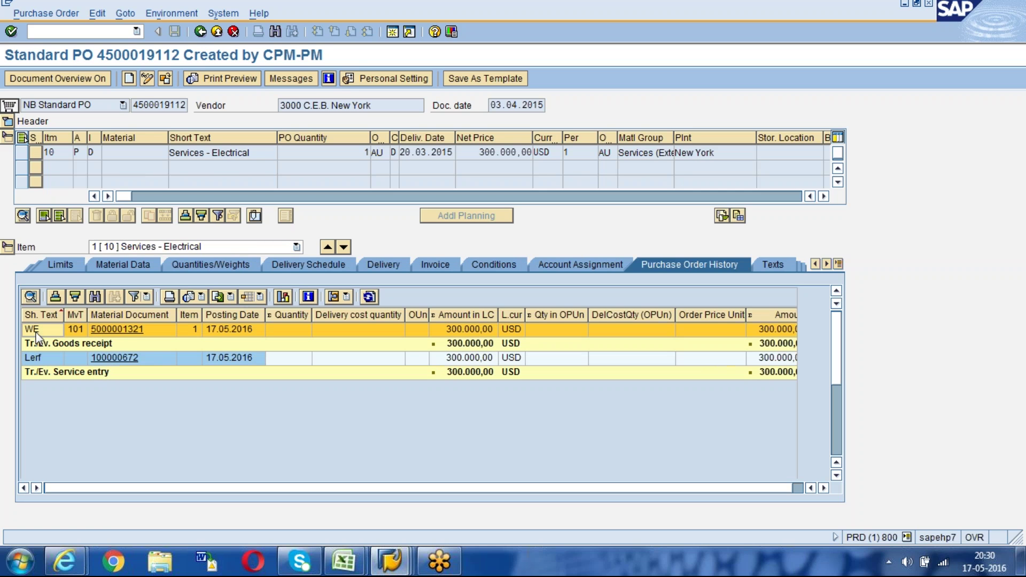
pyautogui.doubleClick(79, 327)
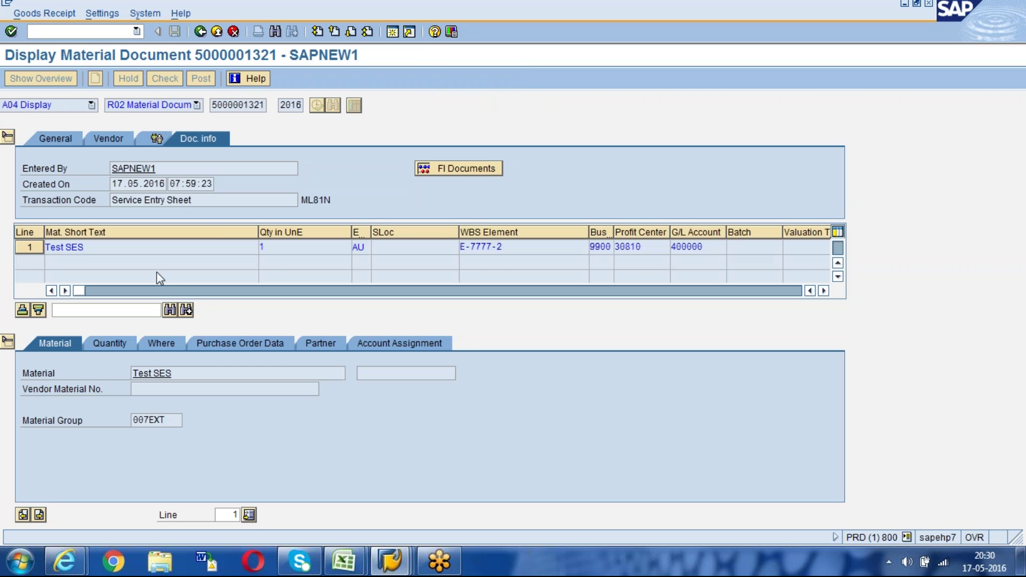
pyautogui.click(452, 169)
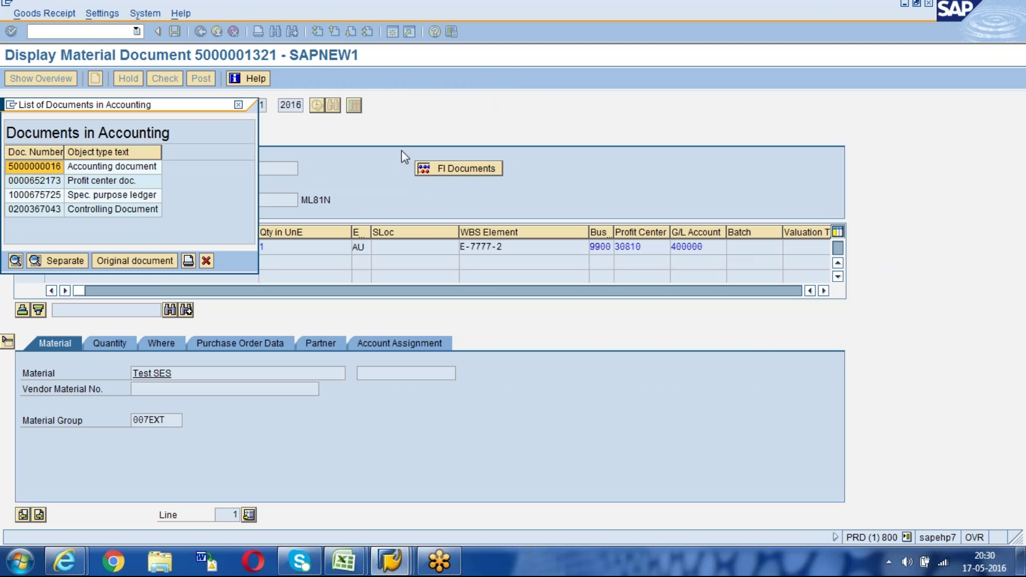
pyautogui.click(117, 166)
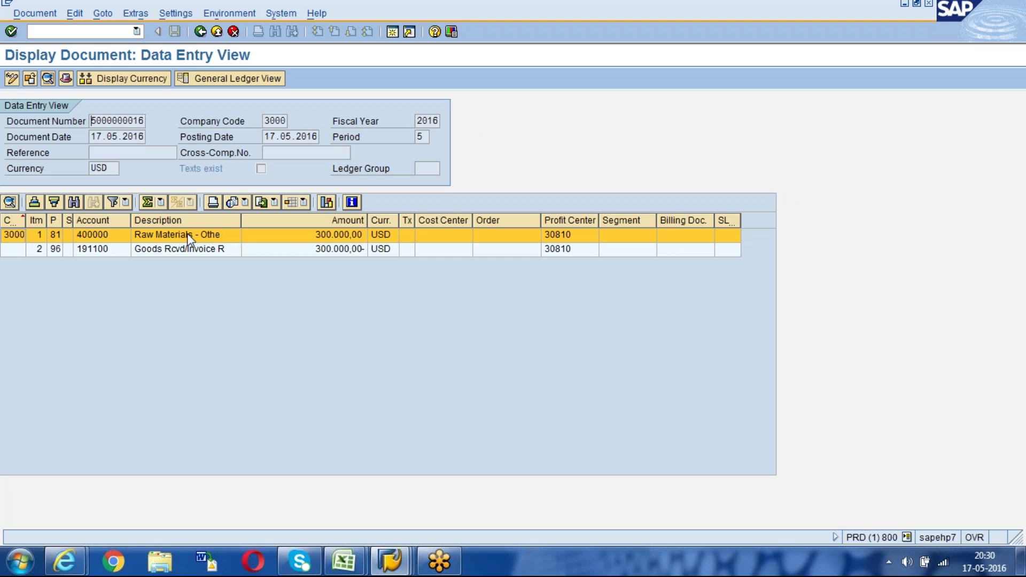
pyautogui.click(302, 238)
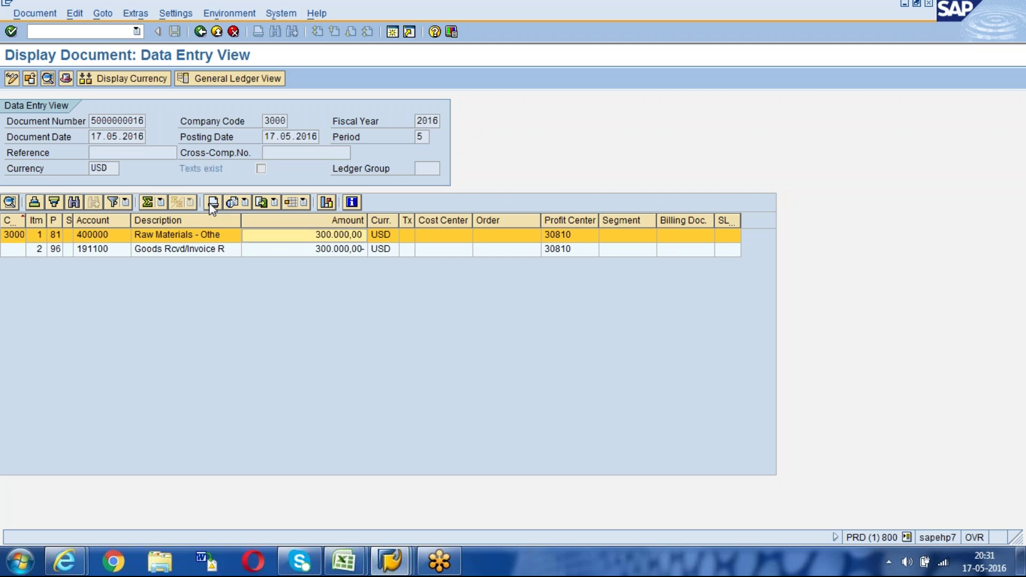
pyautogui.click(273, 203)
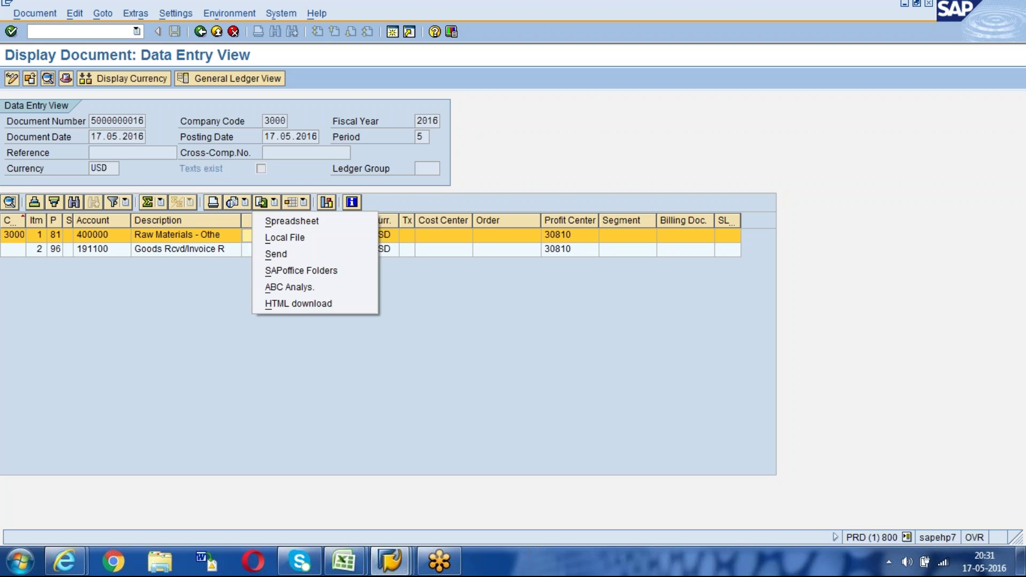
pyautogui.click(303, 207)
pyautogui.click(303, 203)
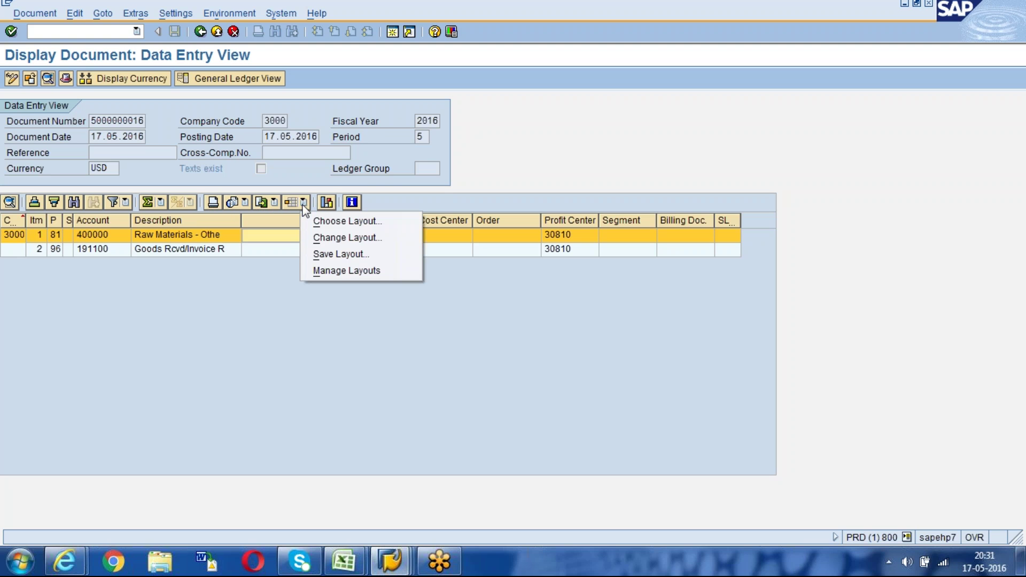
# - Start changing the line-item layout and locate the 'Transaction' column in the Column Set
pyautogui.click(327, 237)
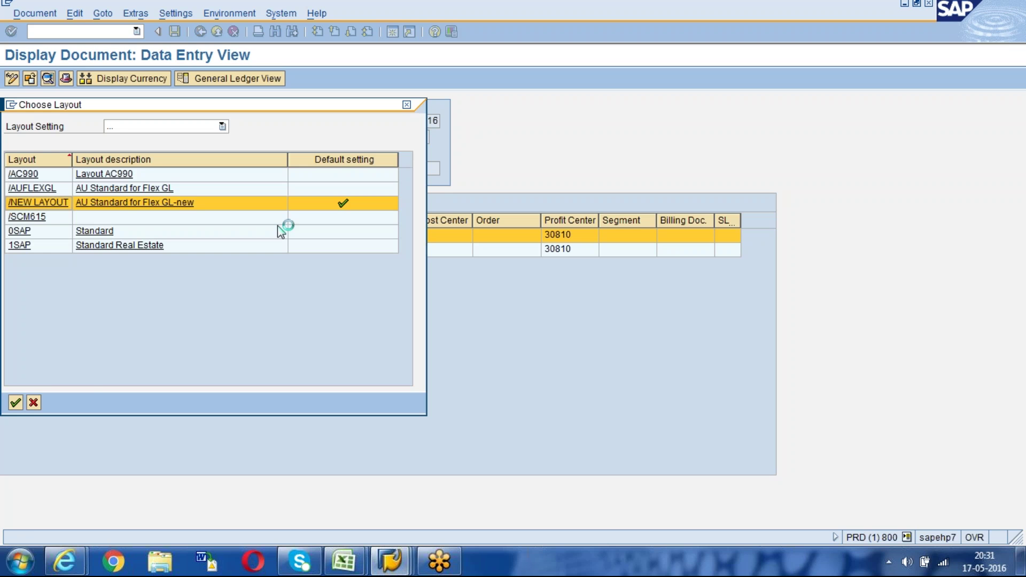
pyautogui.click(33, 403)
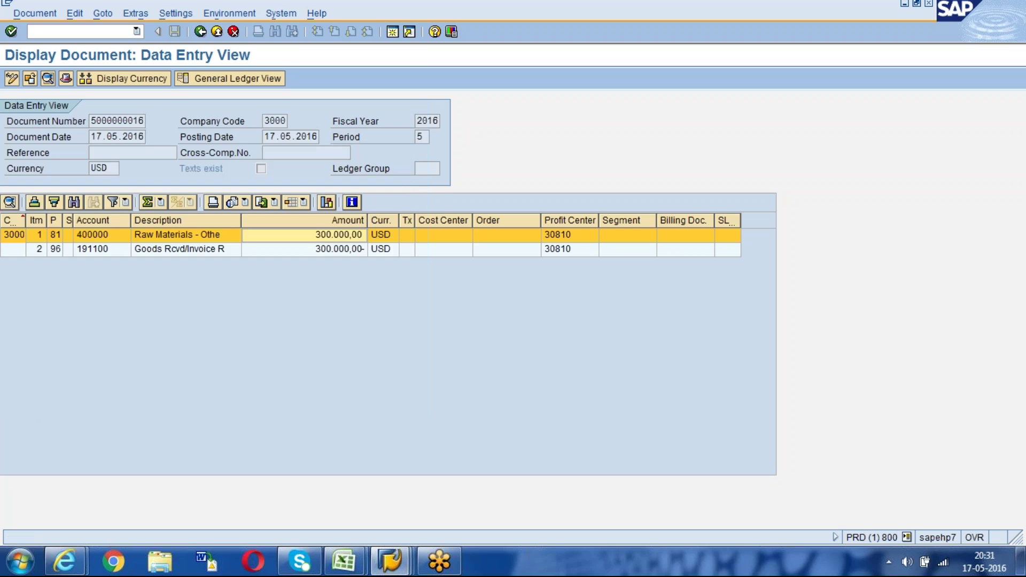
pyautogui.click(303, 202)
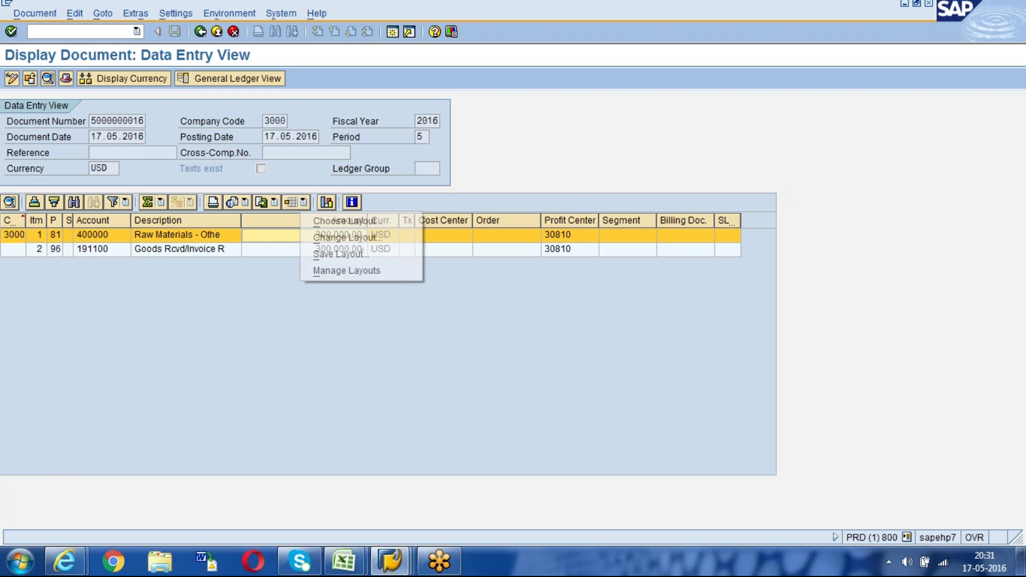
pyautogui.click(319, 240)
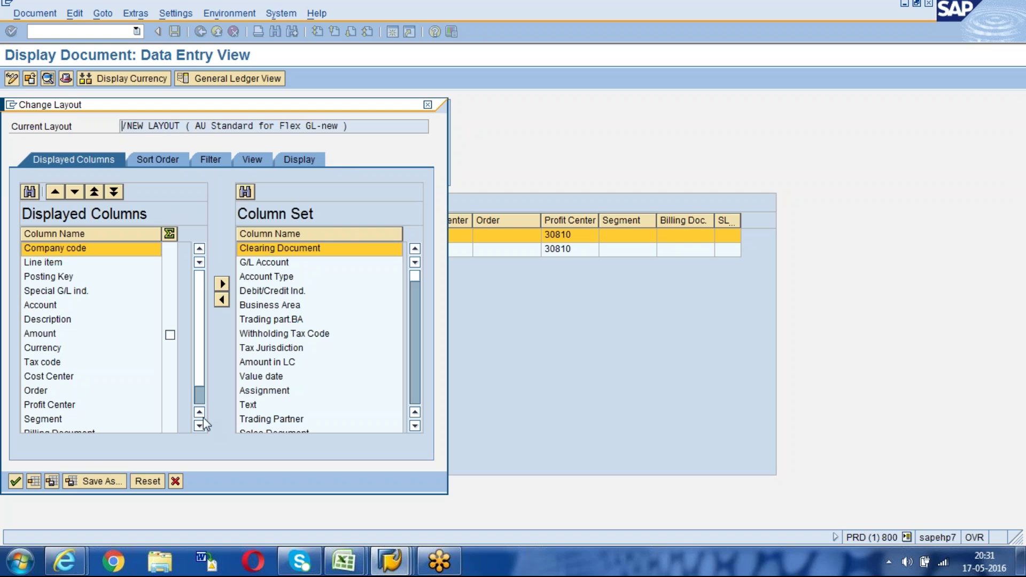
pyautogui.click(246, 190)
pyautogui.write('Tr')
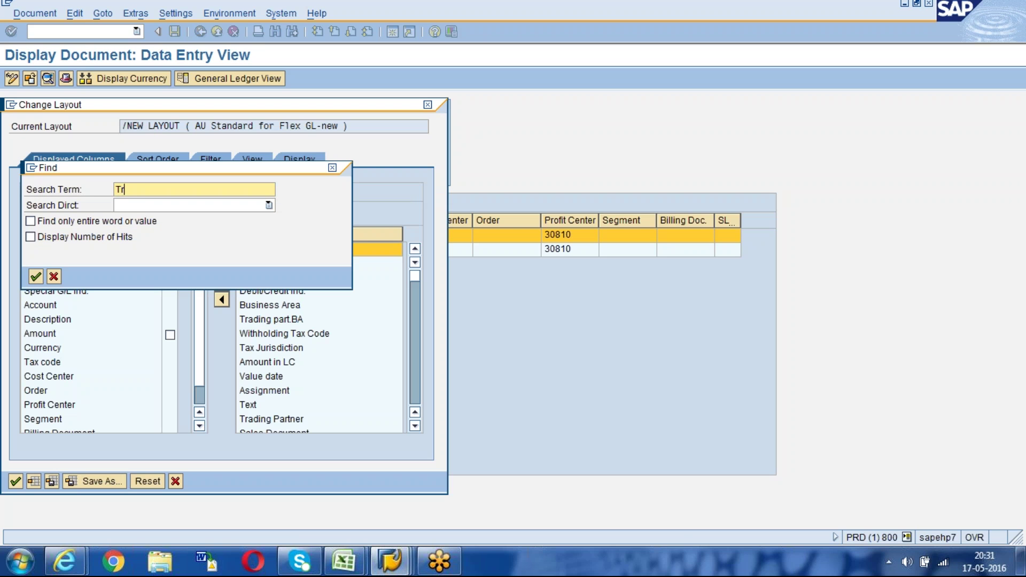
pyautogui.write('ansaction')
pyautogui.press('Return')
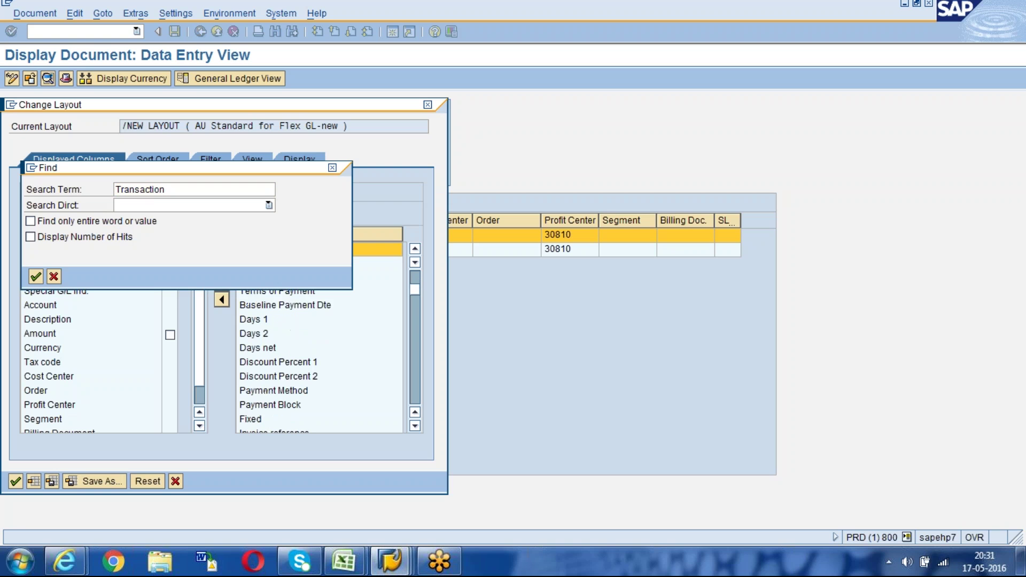
pyautogui.press('Return')
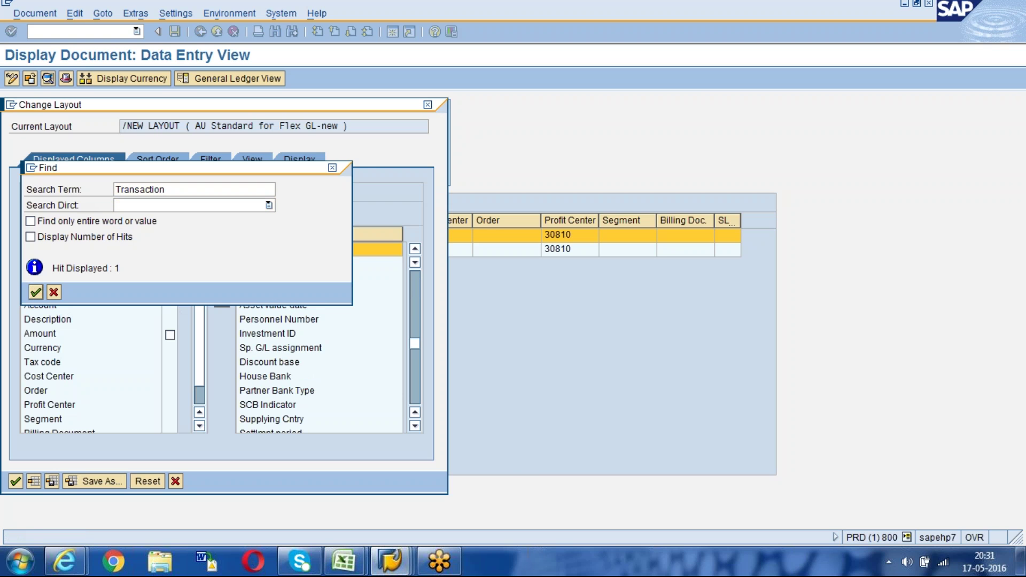
pyautogui.press('Return')
pyautogui.click(34, 294)
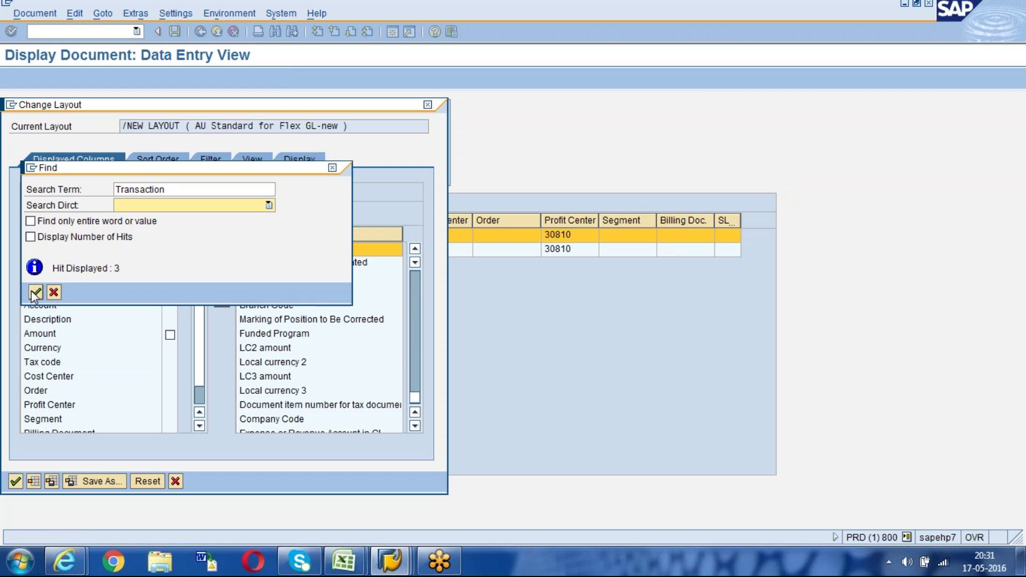
pyautogui.click(34, 294)
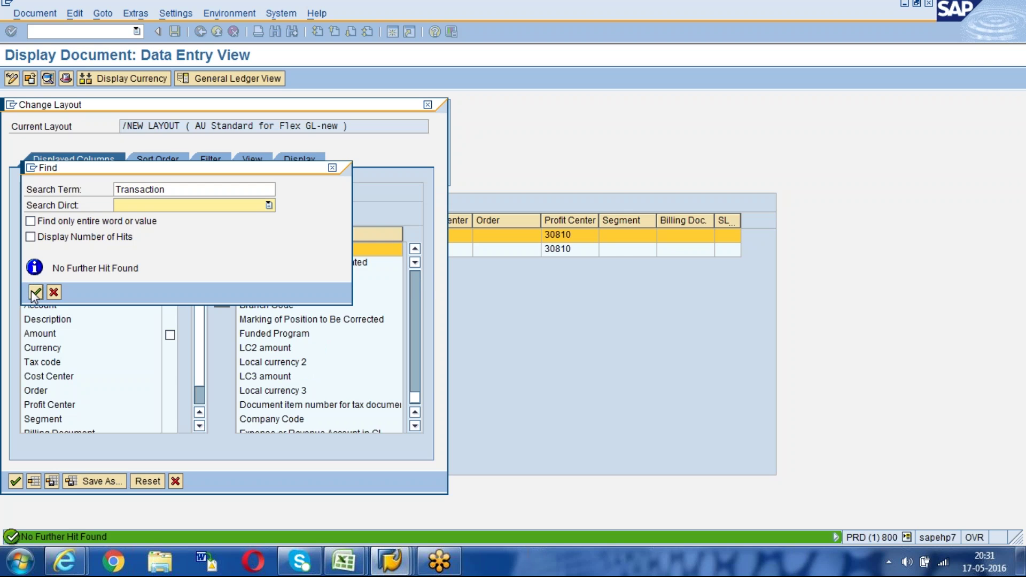
pyautogui.click(34, 293)
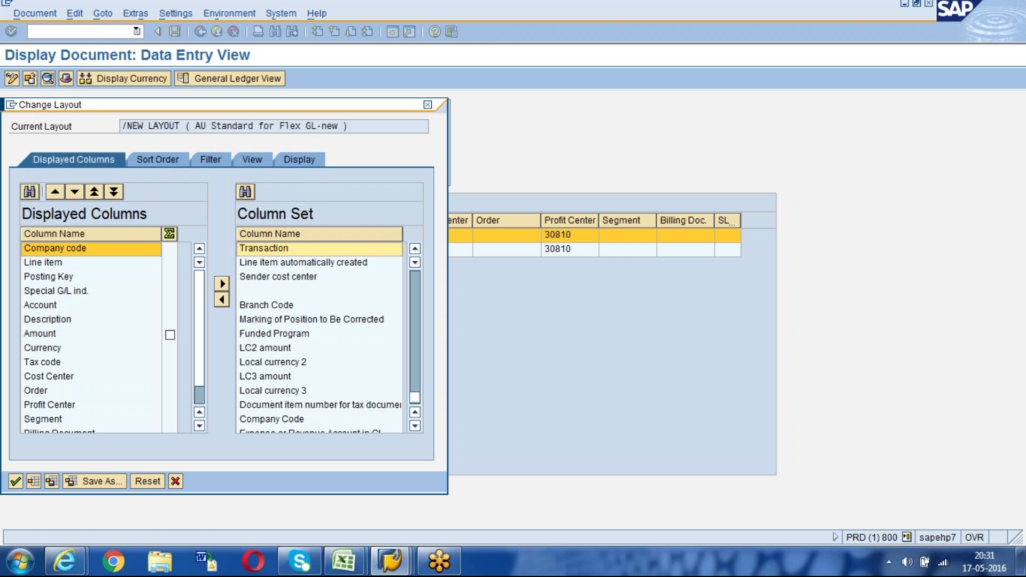
# - Add Transaction to the displayed columns and widen the Trs column to show KBS and WRX
pyautogui.click(221, 300)
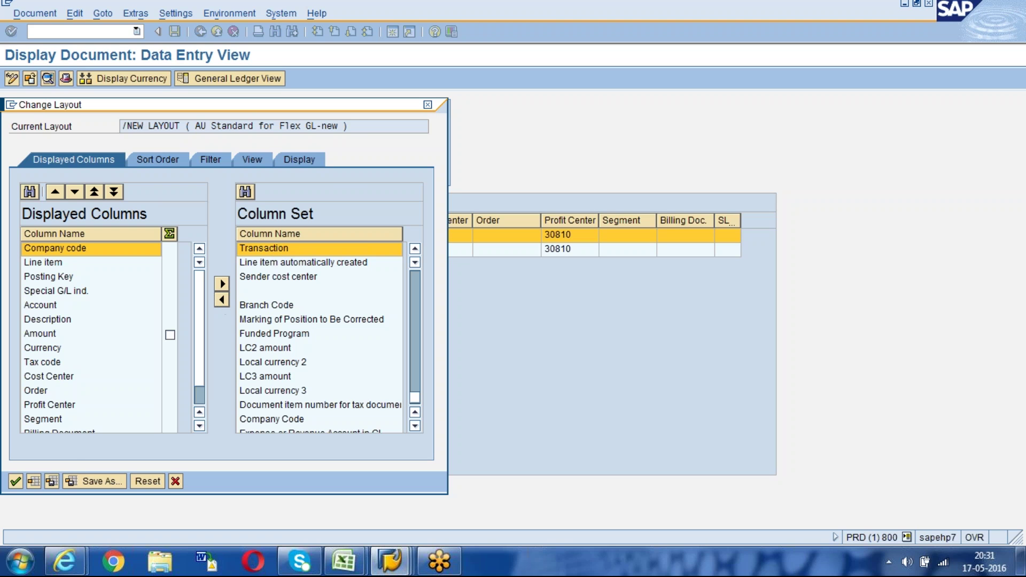
pyautogui.click(15, 481)
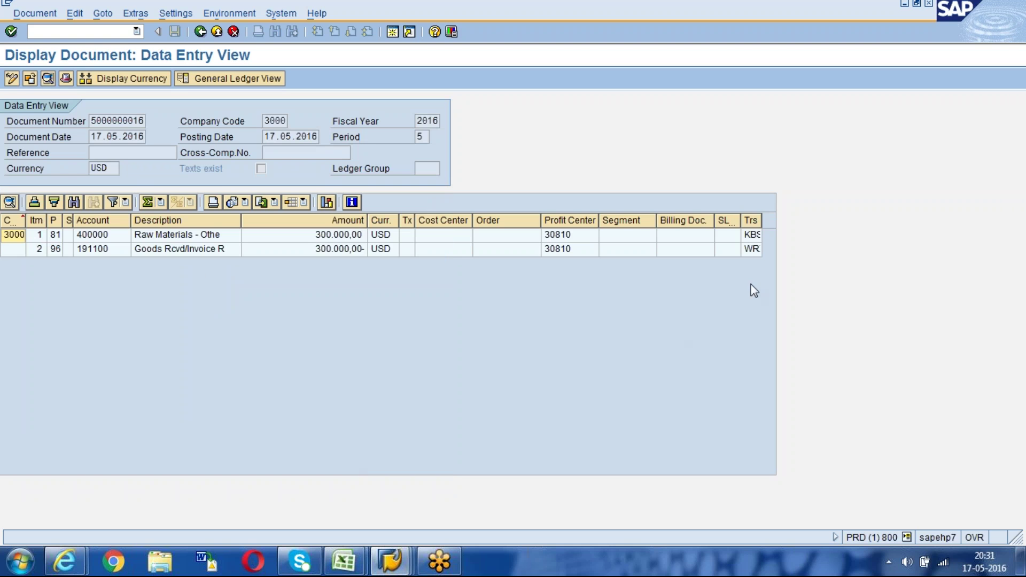
pyautogui.doubleClick(761, 219)
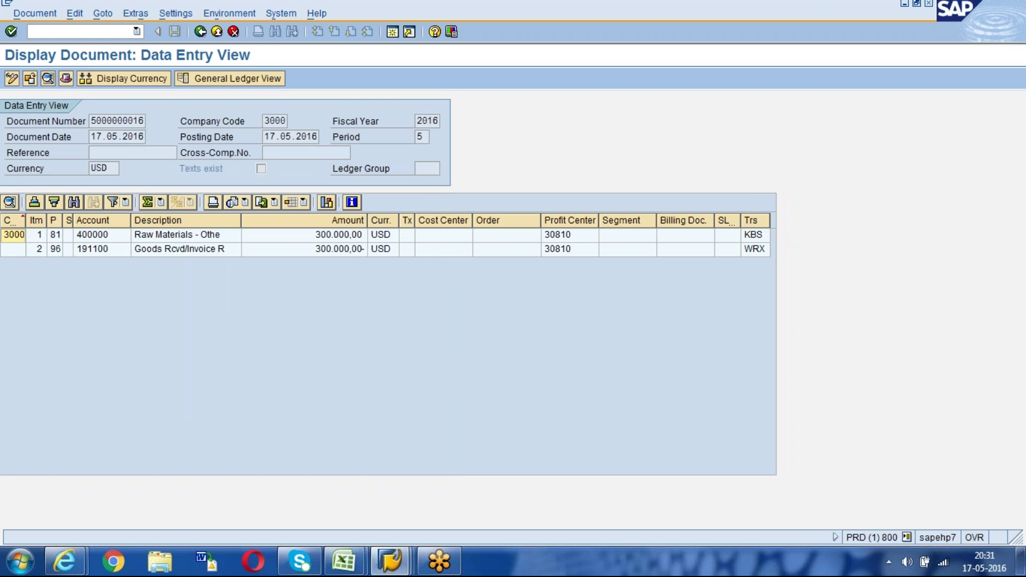
pyautogui.click(761, 250)
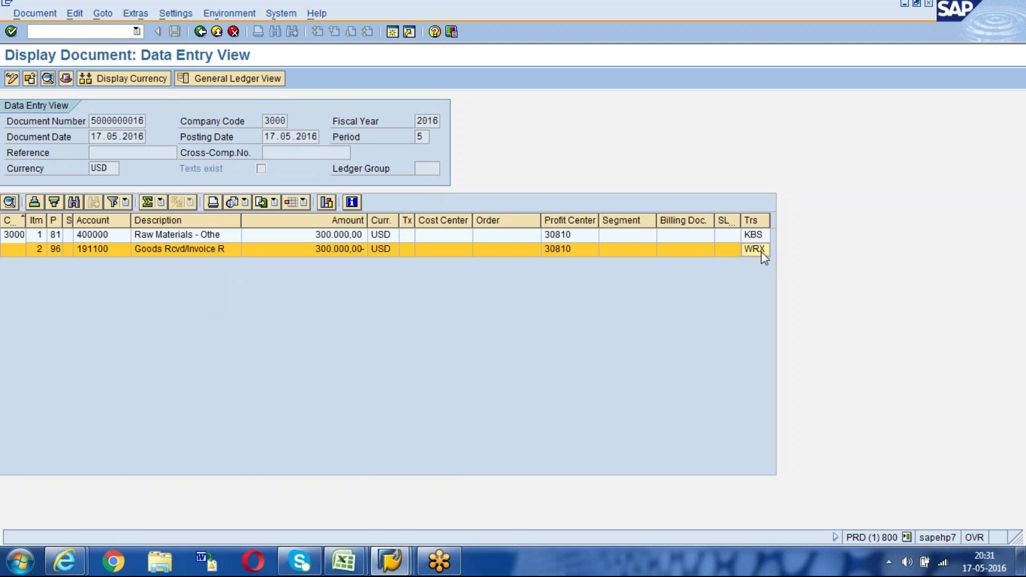
pyautogui.click(754, 234)
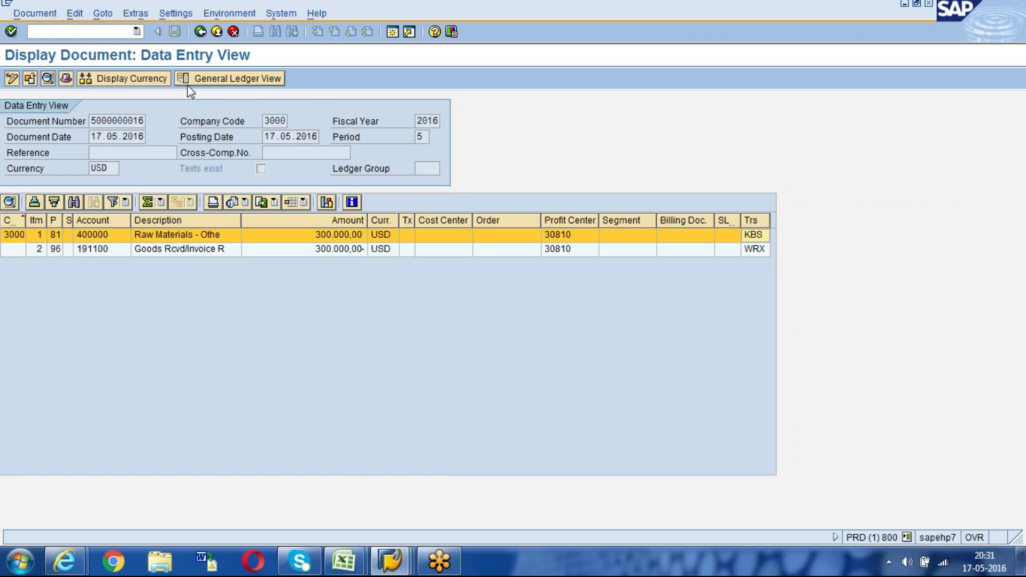
pyautogui.click(203, 34)
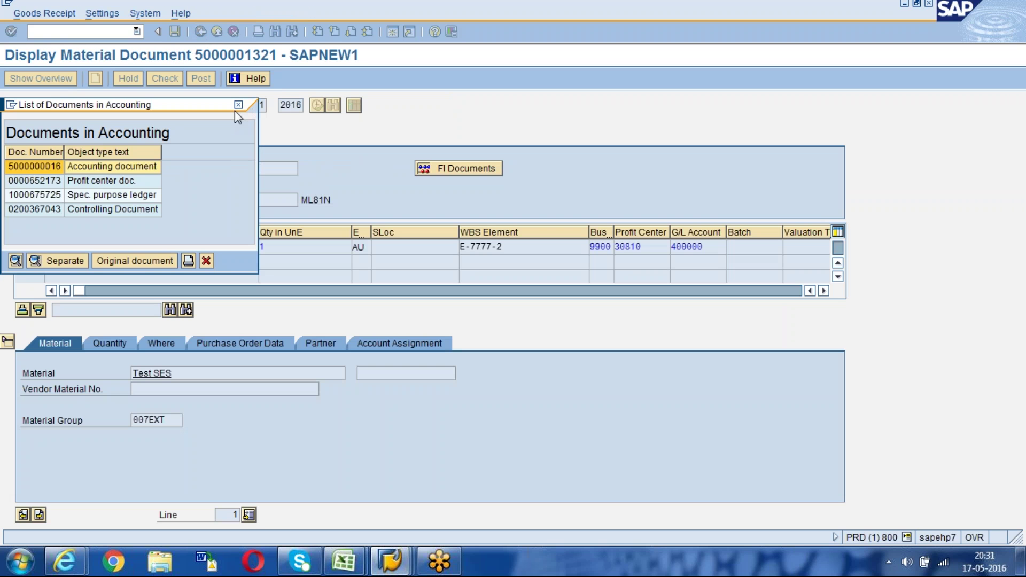
pyautogui.click(239, 105)
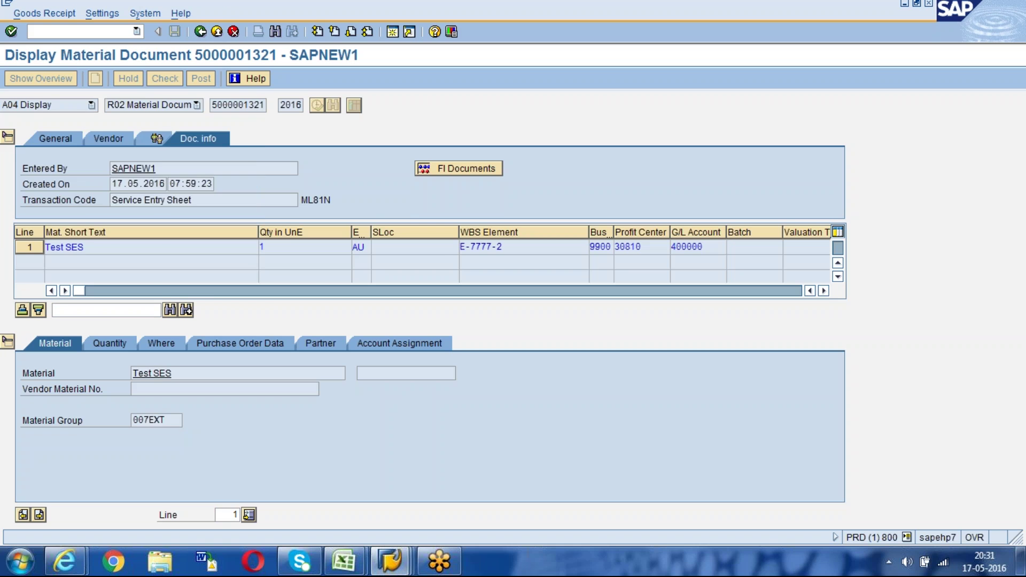
pyautogui.click(201, 32)
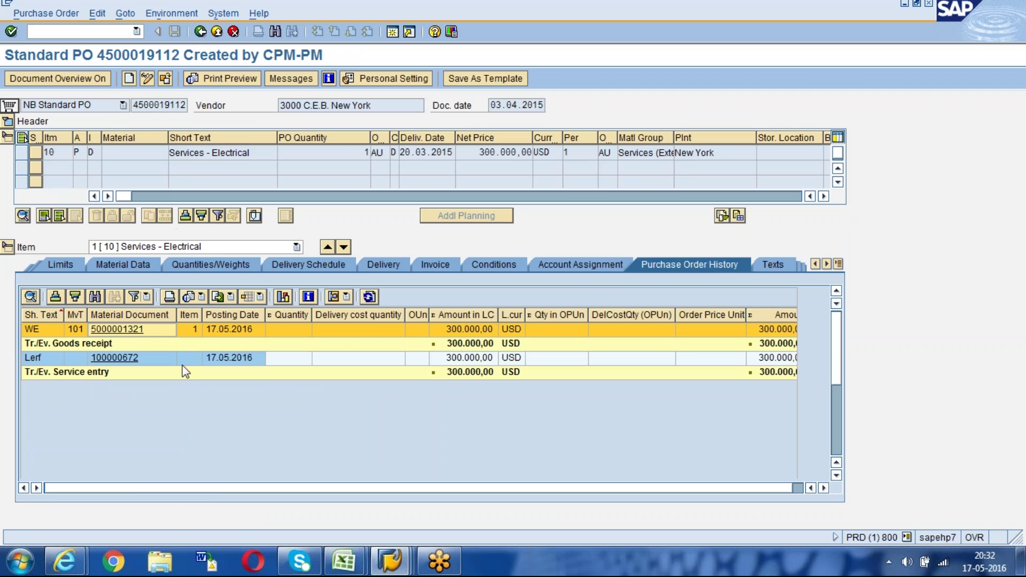
pyautogui.click(243, 358)
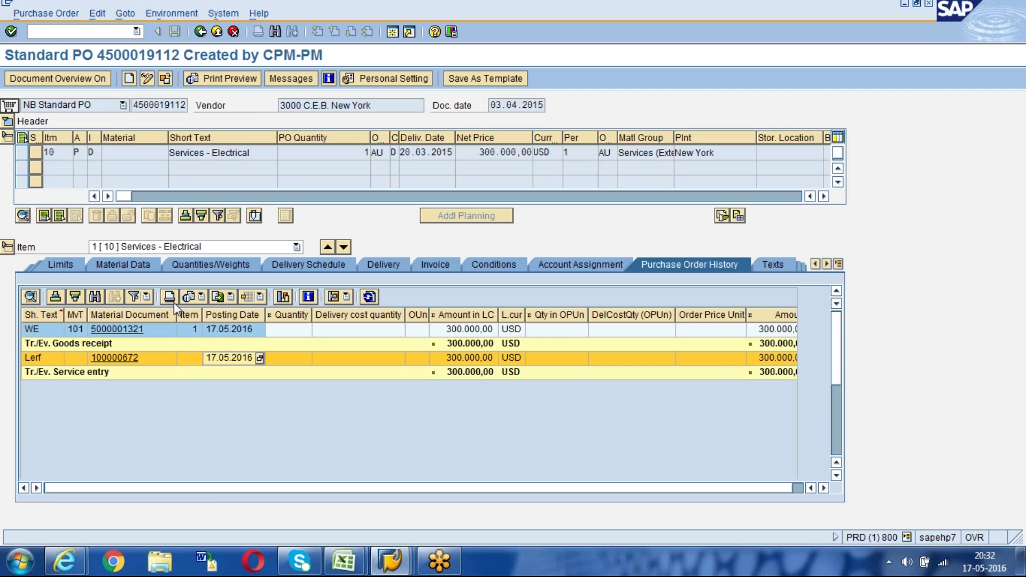
pyautogui.click(243, 329)
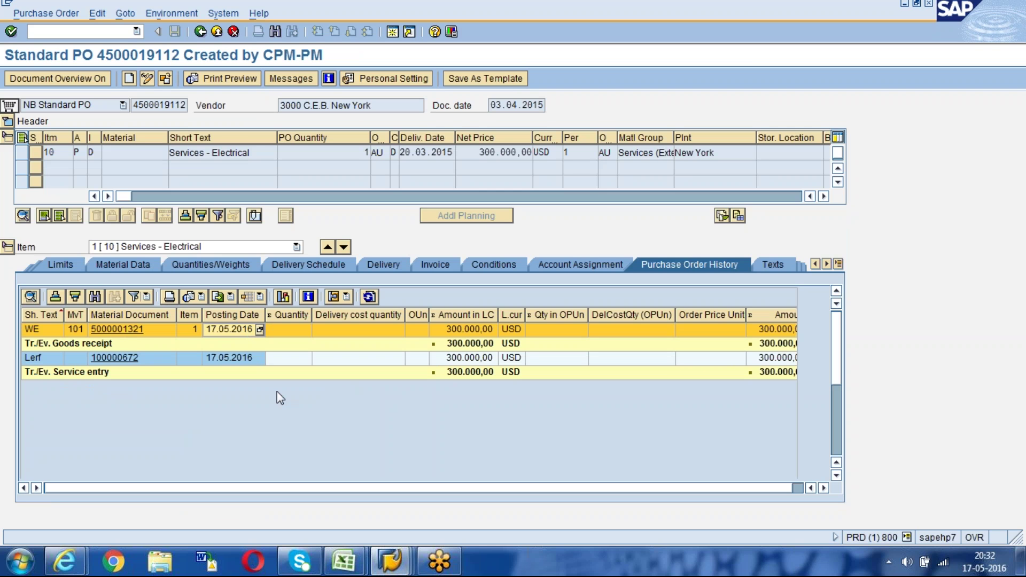
pyautogui.click(228, 358)
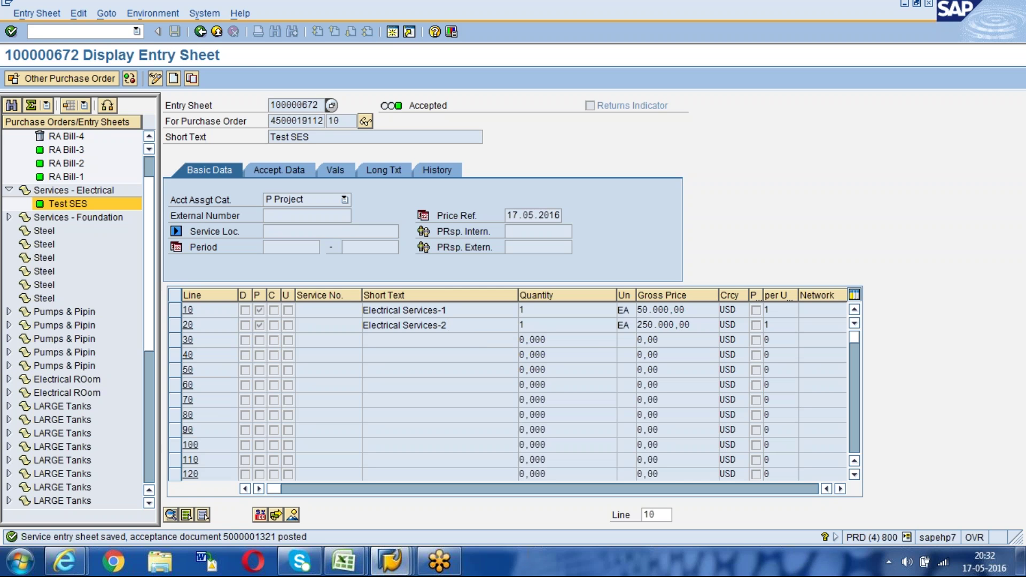
# - Copy entry sheet number 100000672 from the current screen
pyautogui.moveTo(321, 104); pyautogui.dragTo(275, 99)
pyautogui.click(271, 104)
pyautogui.click(81, 80)
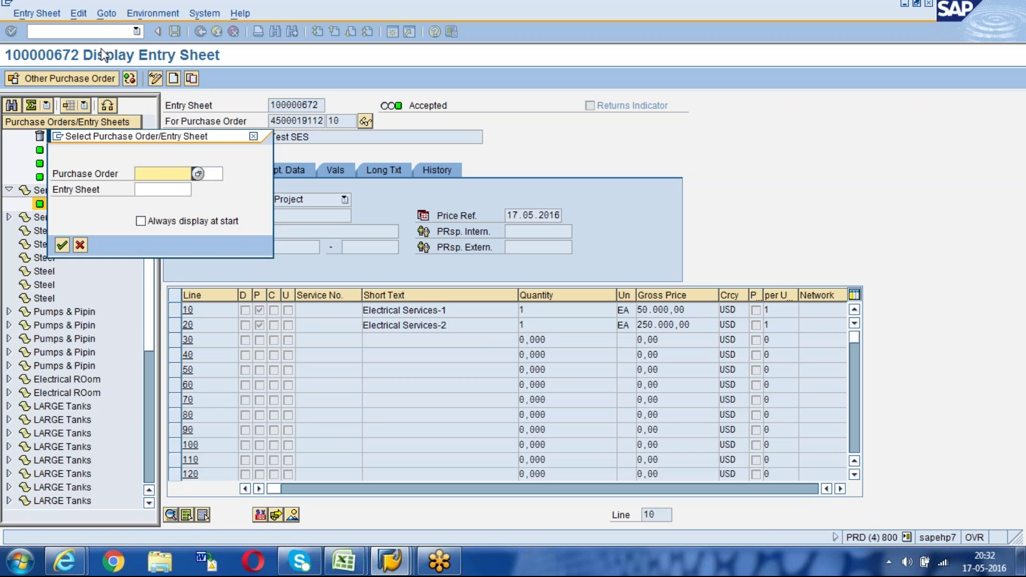
pyautogui.click(253, 136)
# - Restart ML81N with /nml81n and load entry sheet 100000672 from the selection dialog
pyautogui.click(56, 25)
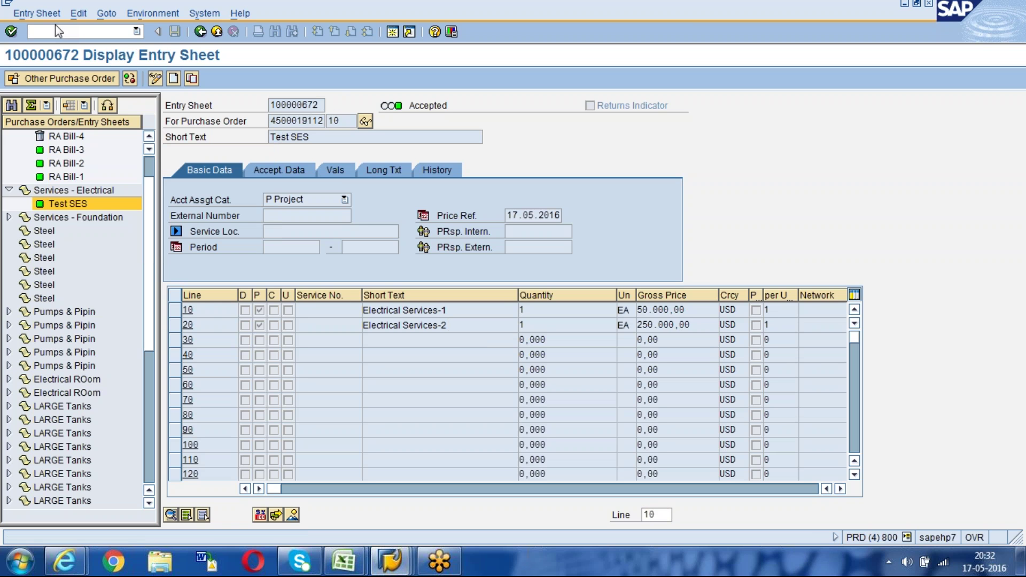
pyautogui.write('/nml81n')
pyautogui.press('Return')
pyautogui.click(51, 78)
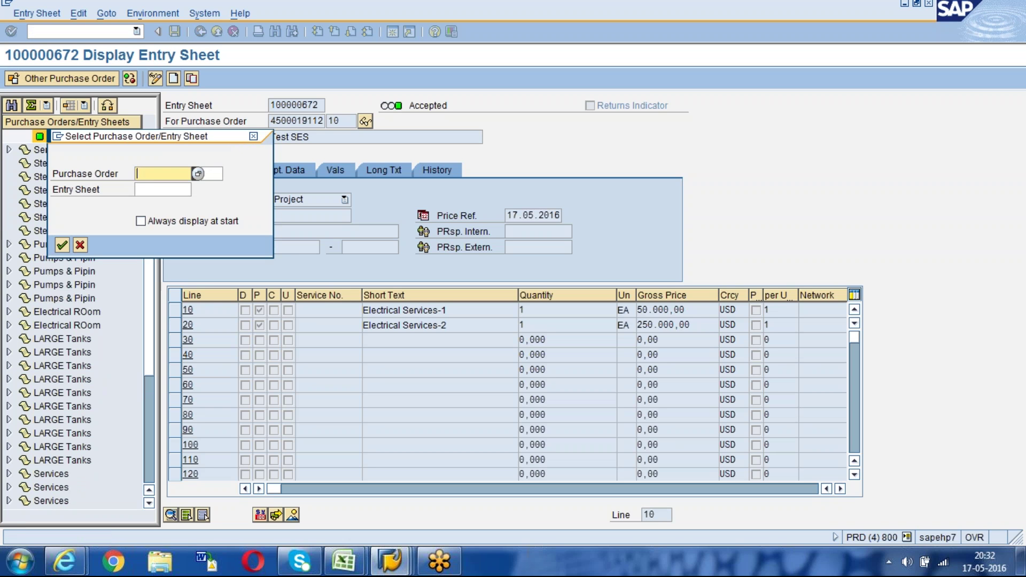
pyautogui.click(146, 192)
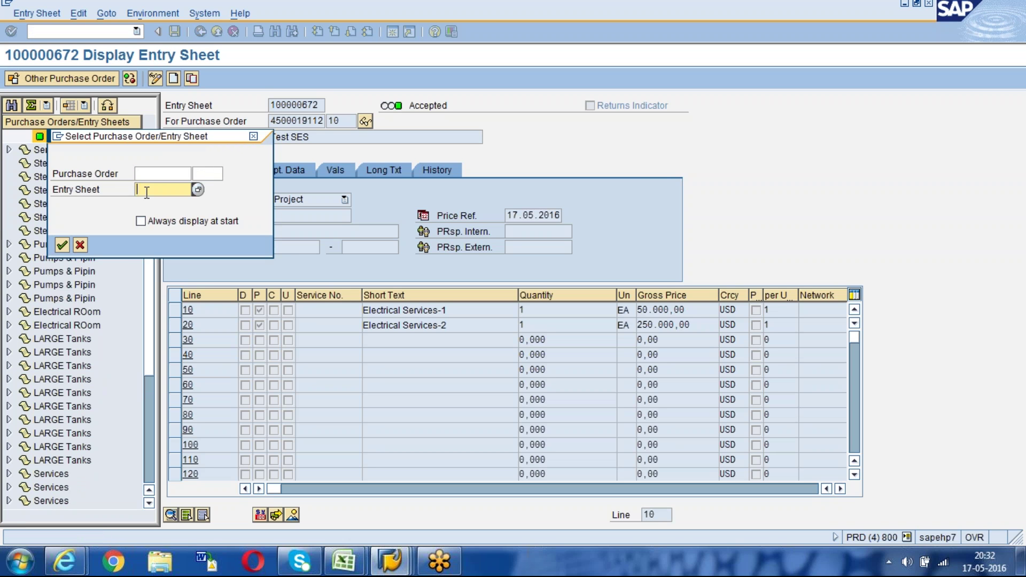
pyautogui.write('100000672')
pyautogui.press('Return')
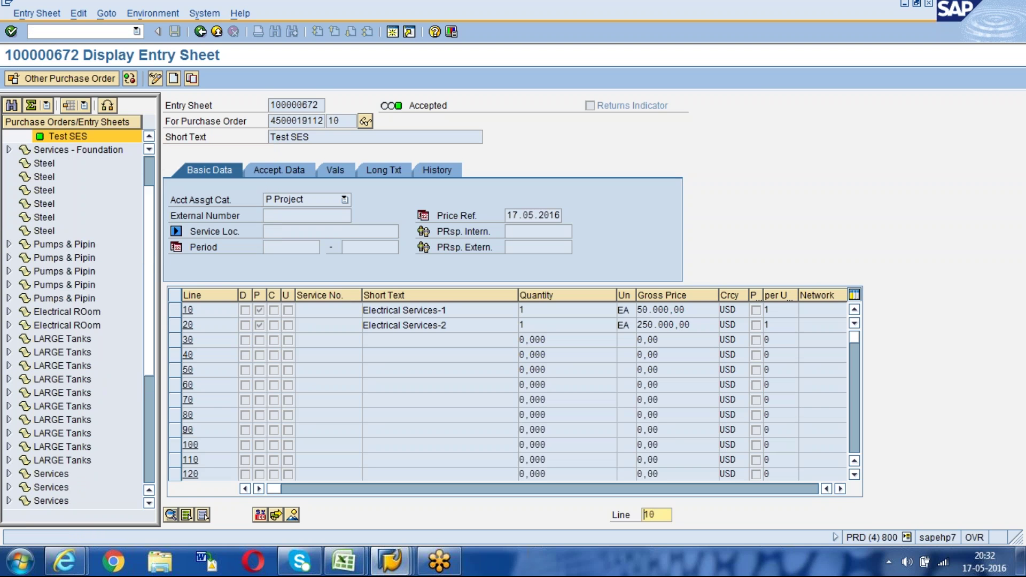
pyautogui.click(155, 80)
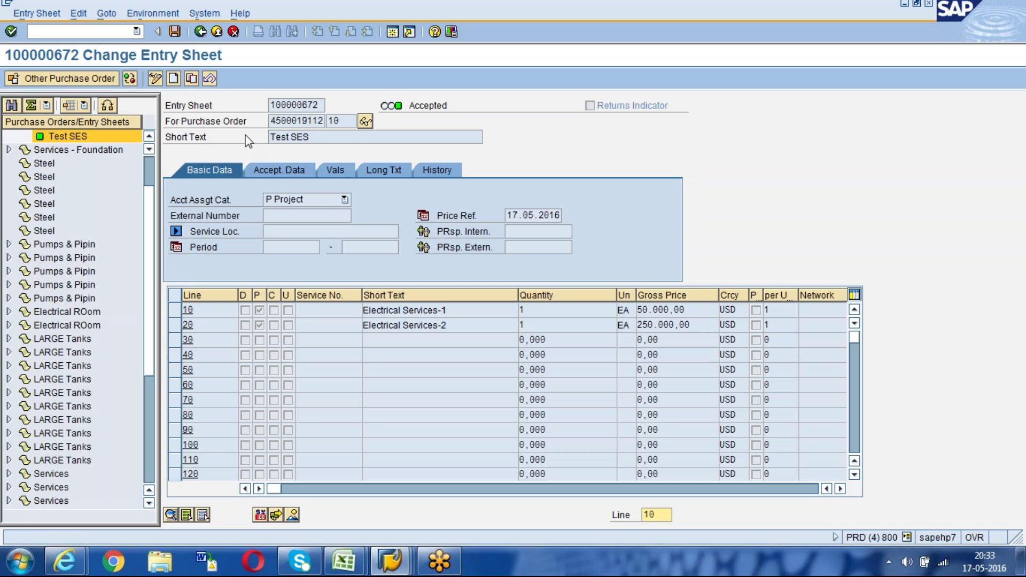
pyautogui.click(210, 79)
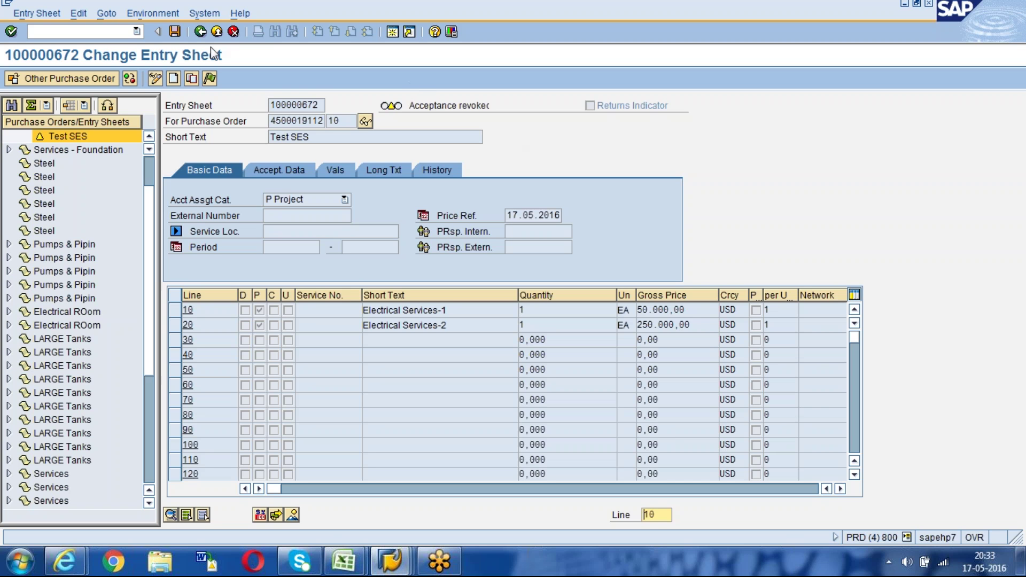
pyautogui.click(174, 31)
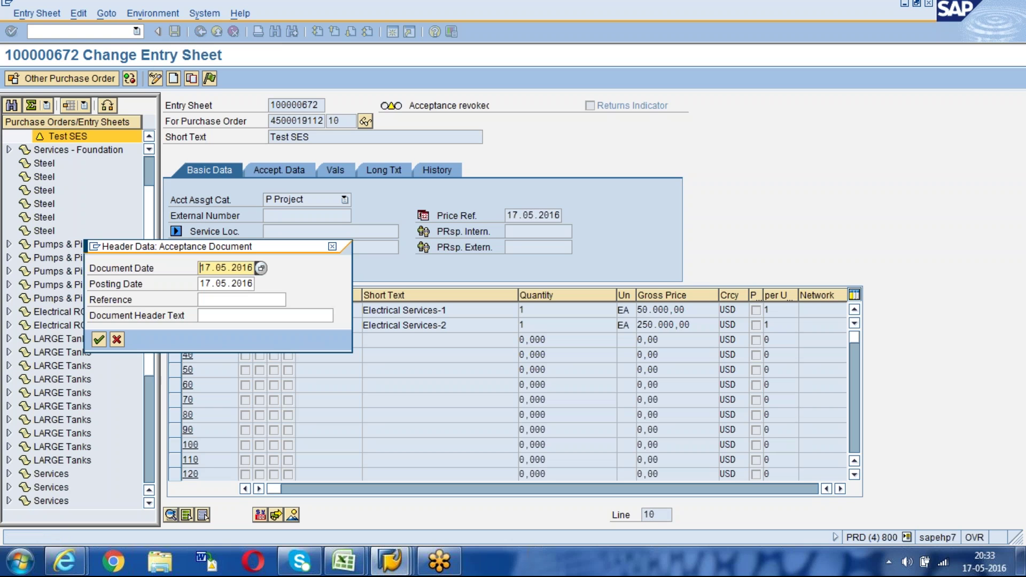
pyautogui.click(99, 343)
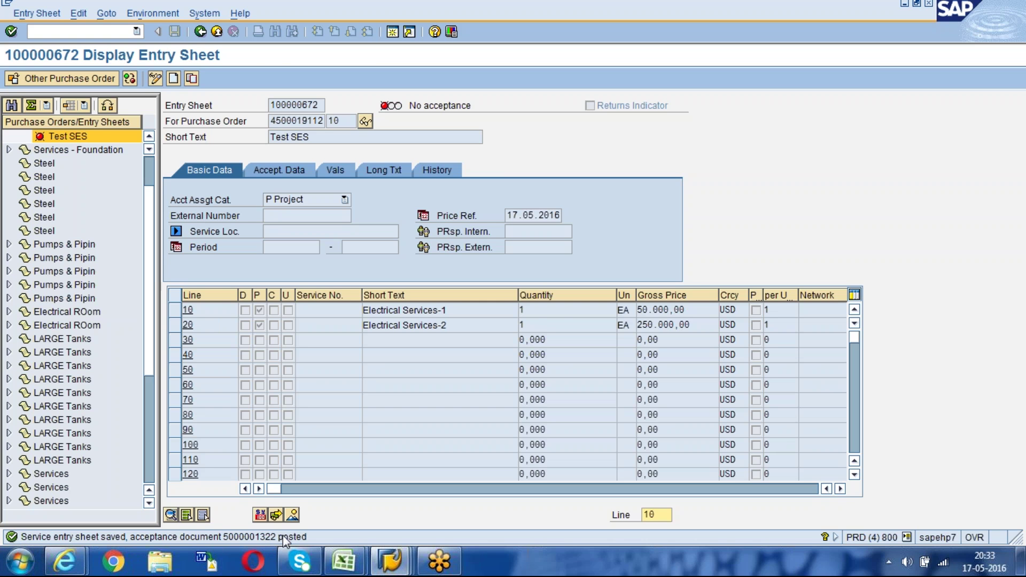
pyautogui.press('Return')
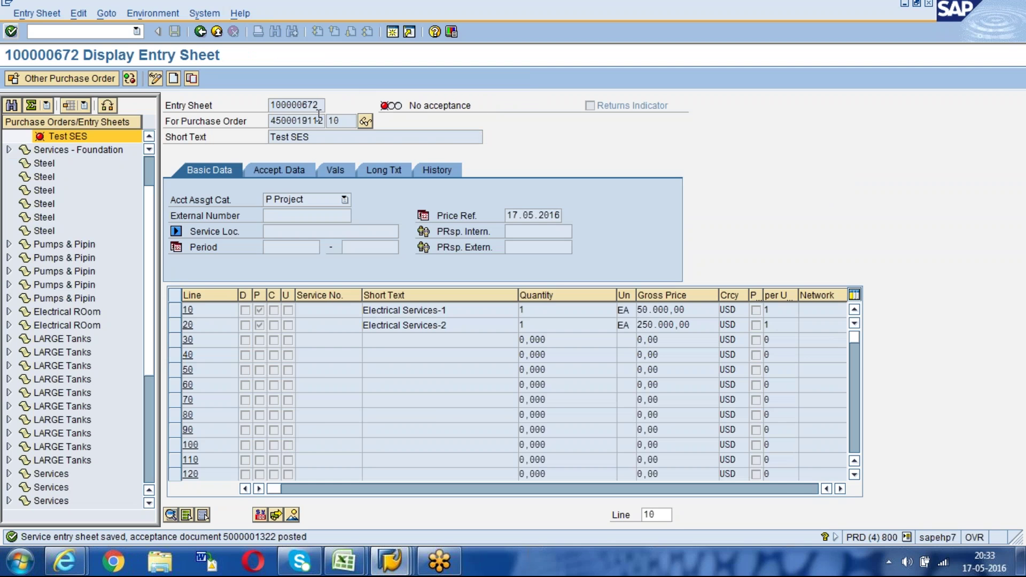
pyautogui.doubleClick(319, 115)
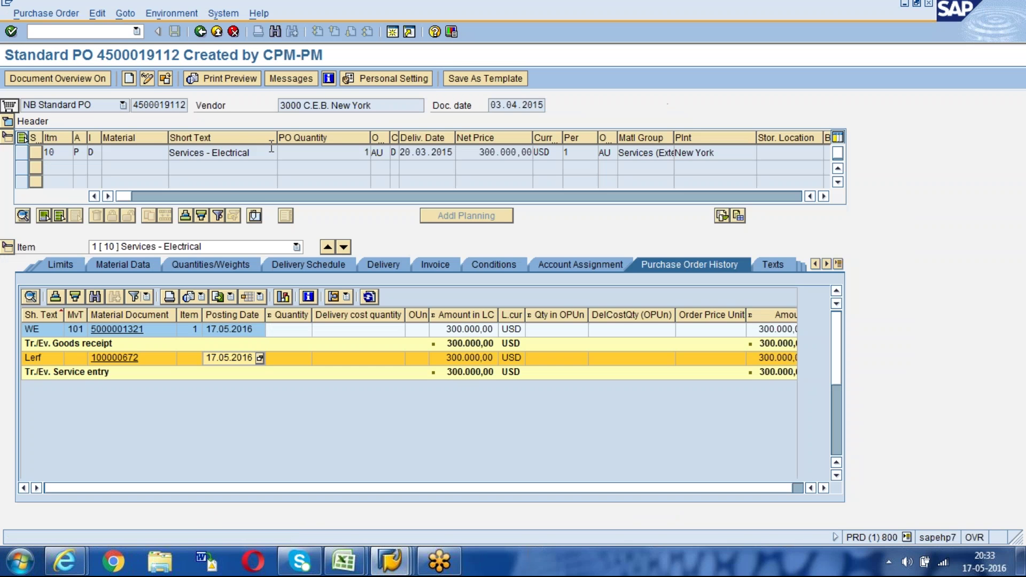
pyautogui.click(165, 78)
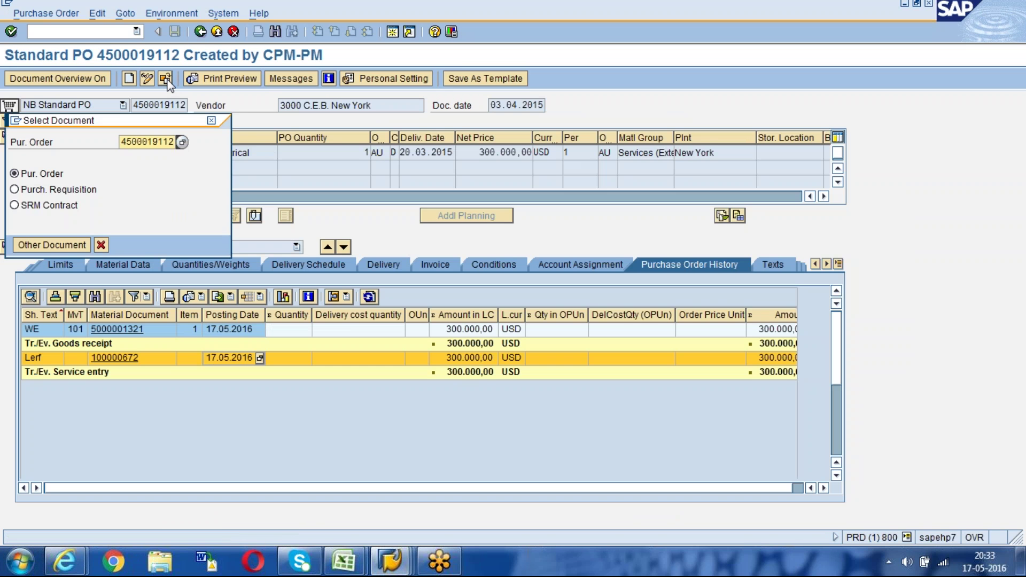
pyautogui.press('Return')
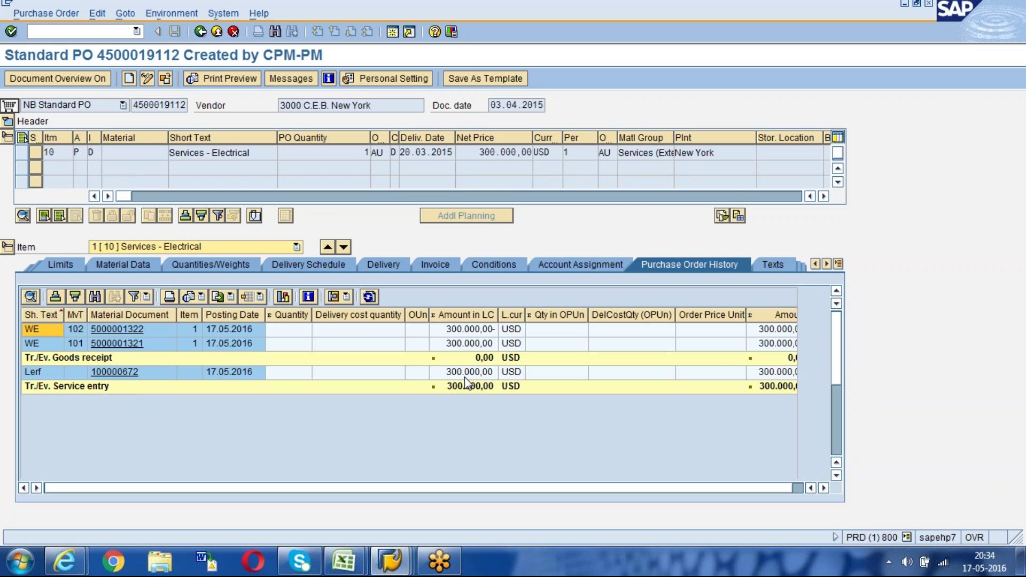
pyautogui.click(450, 370)
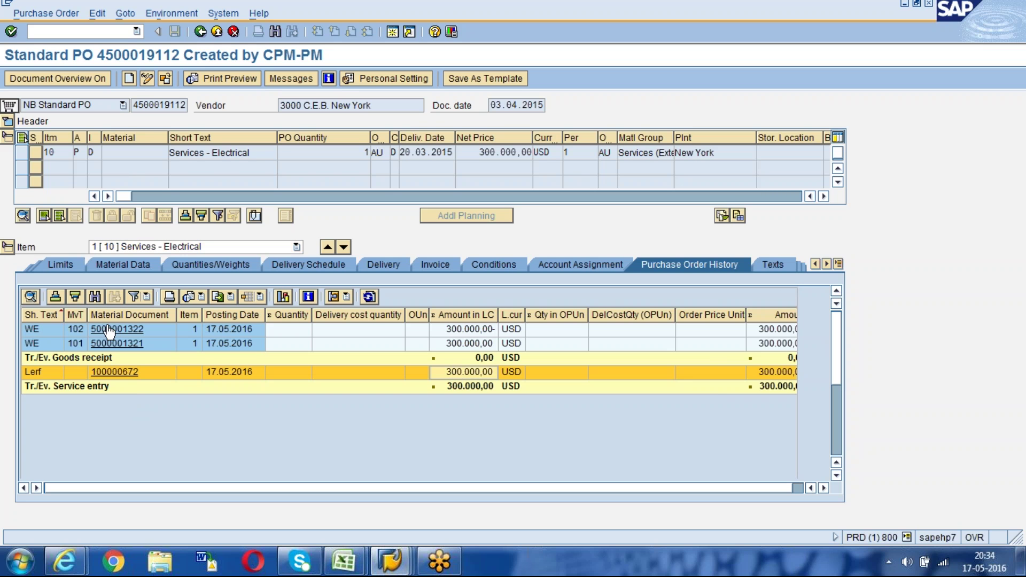
pyautogui.click(48, 330)
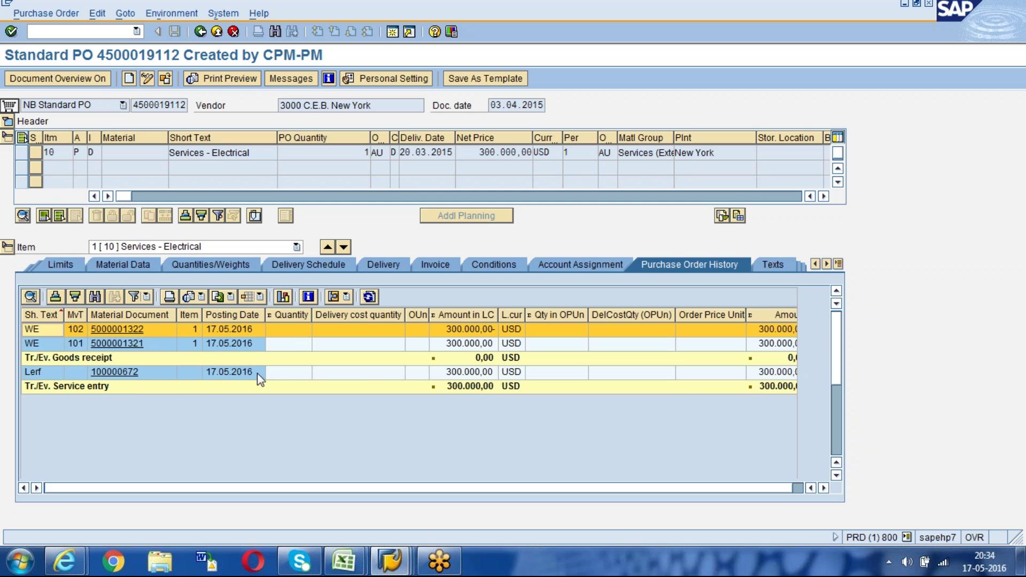
pyautogui.click(465, 376)
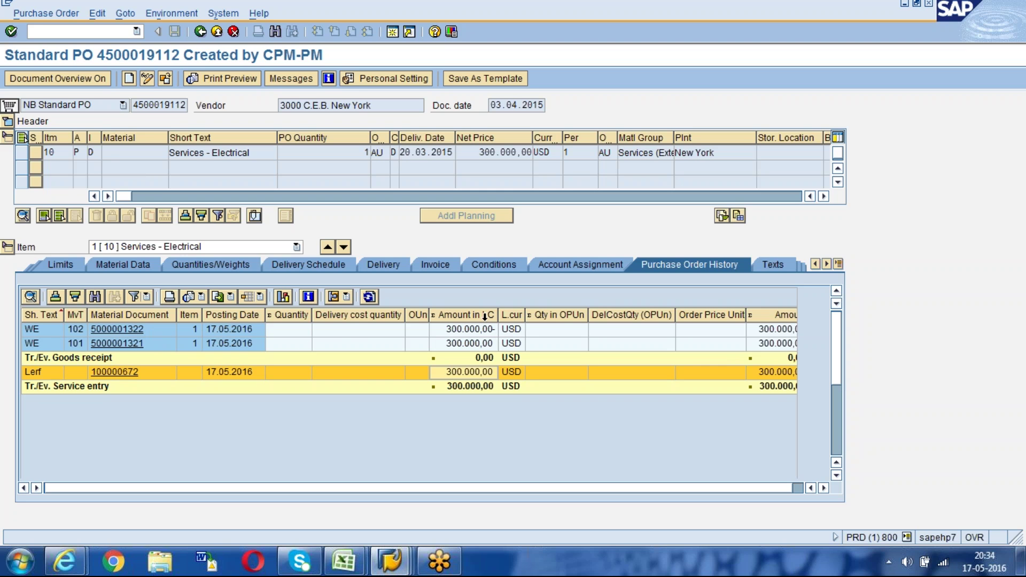
pyautogui.moveTo(498, 314); pyautogui.dragTo(513, 314)
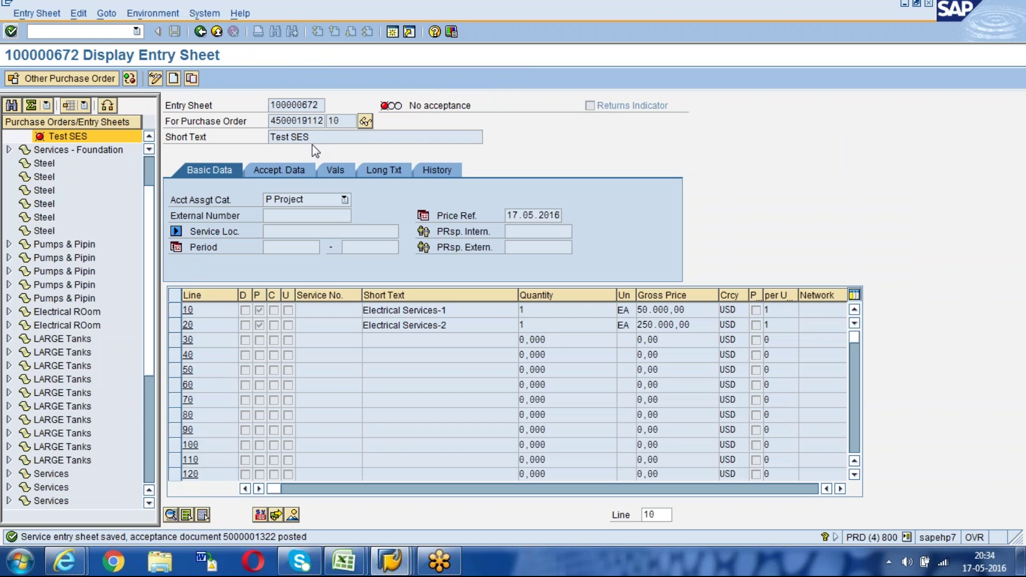
pyautogui.click(156, 80)
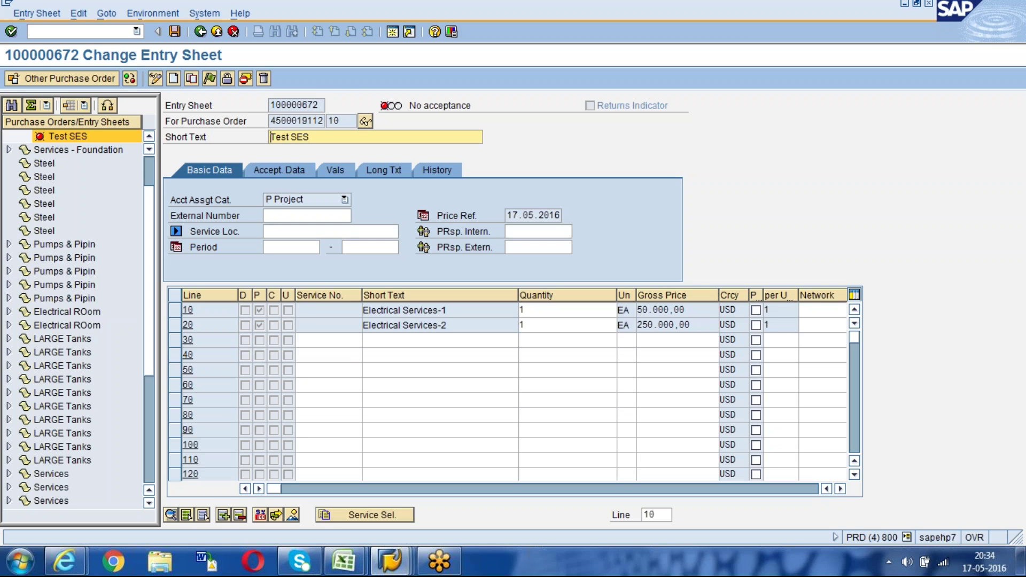
pyautogui.click(323, 105)
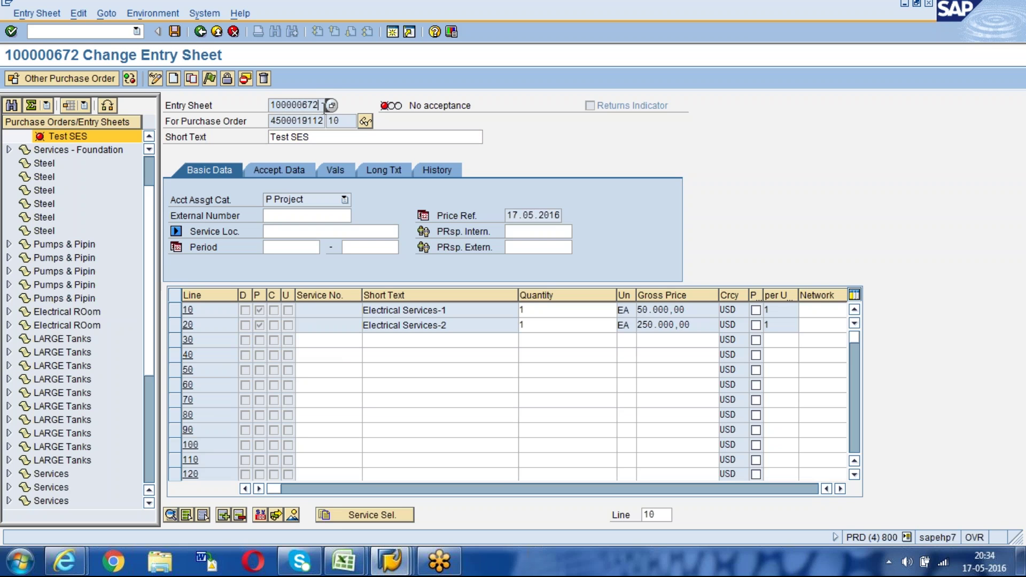
pyautogui.click(264, 79)
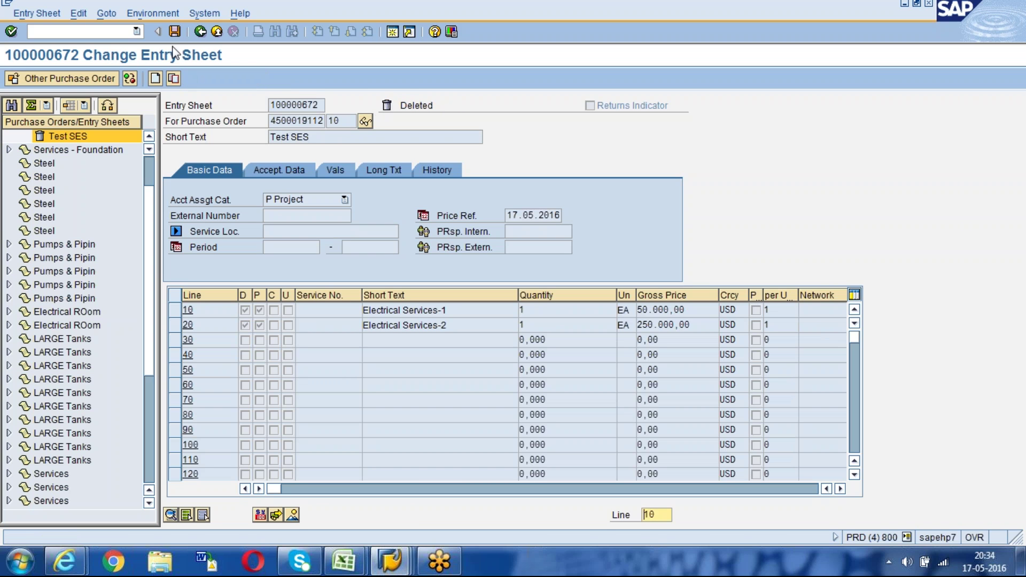
pyautogui.click(175, 32)
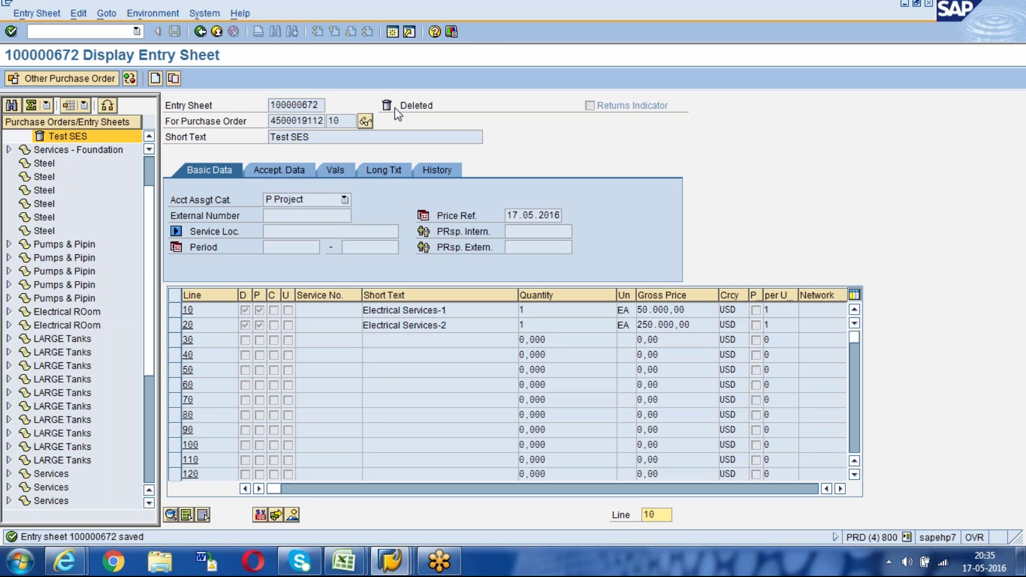
pyautogui.click(365, 121)
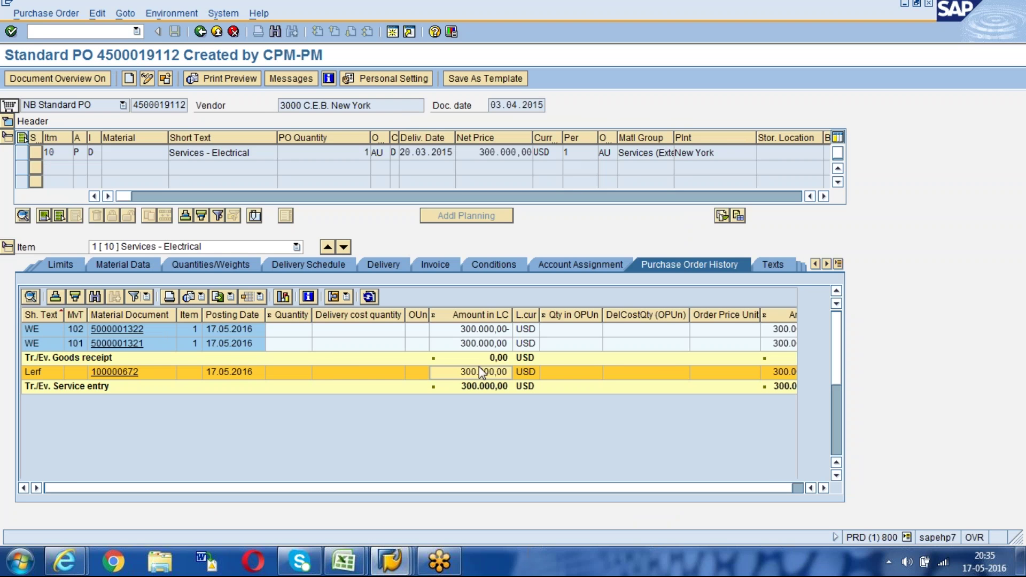
pyautogui.click(166, 79)
pyautogui.press('Return')
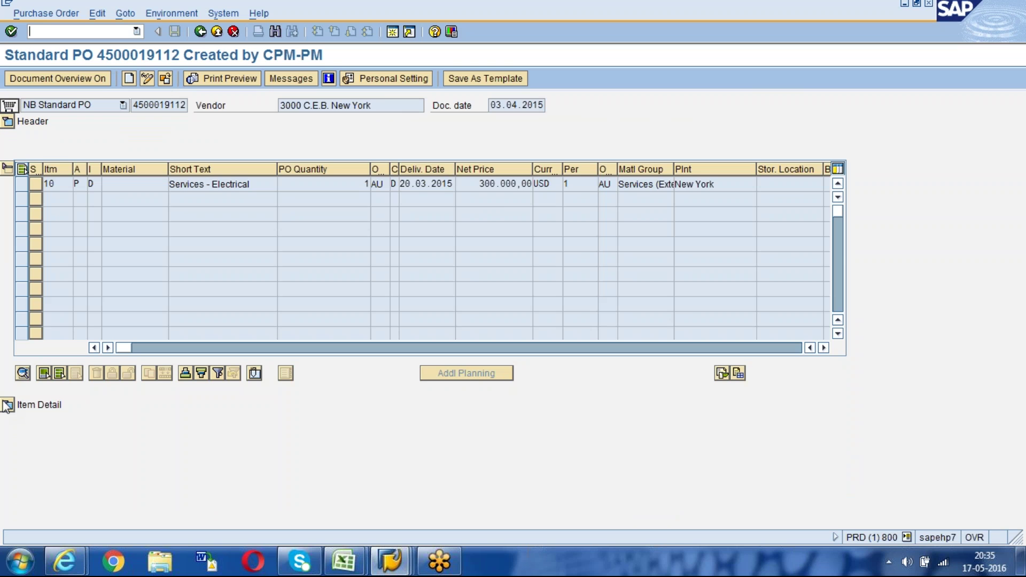
pyautogui.click(8, 405)
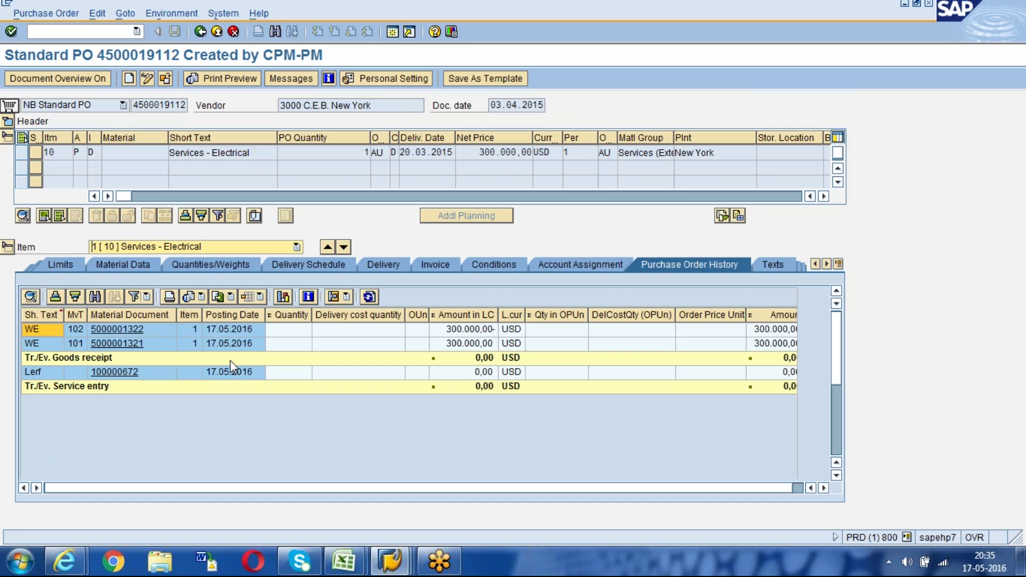
pyautogui.click(468, 374)
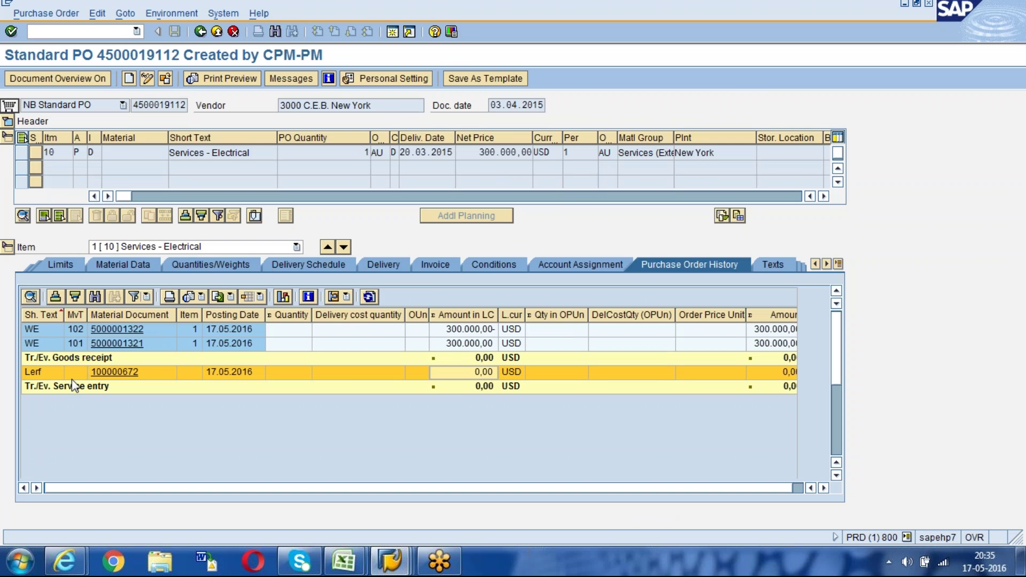